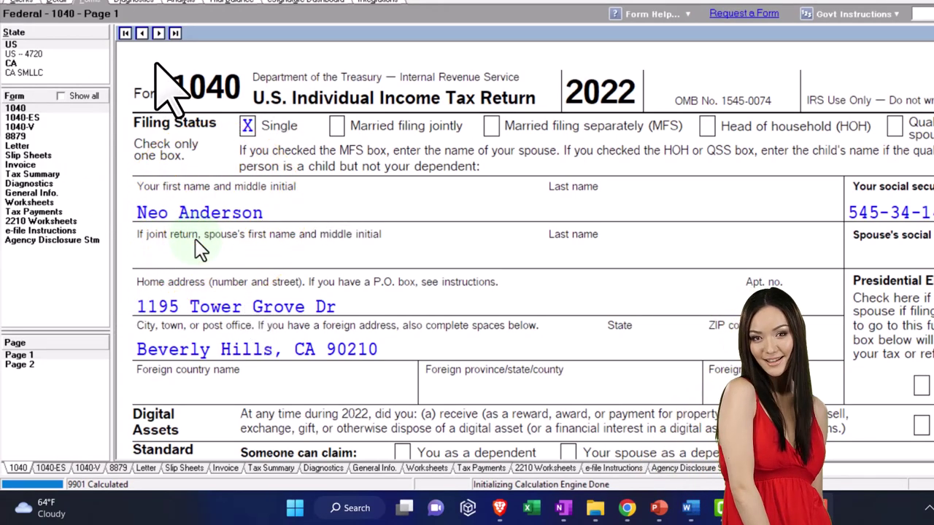
# Scroll Form 1040 page 1 from Filing Status through Income to line 15, showing 100,000 total income.
pyautogui.scroll(-3, 201, 250)
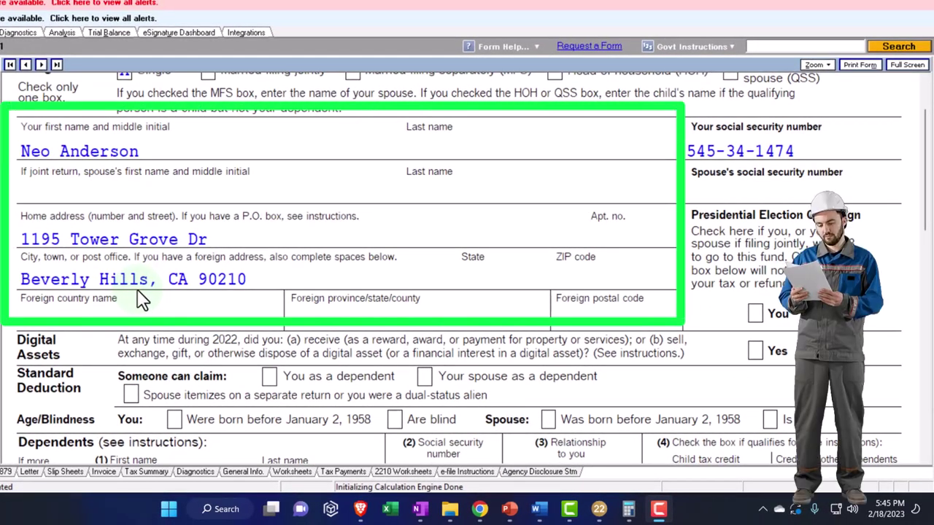
pyautogui.scroll(-3, 143, 299)
pyautogui.scroll(-9, 142, 299)
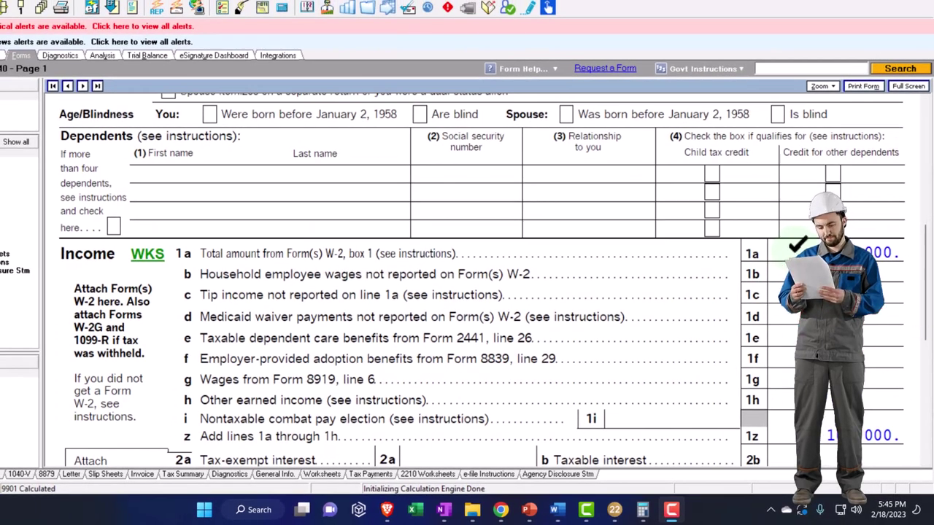
pyautogui.scroll(-14, 797, 256)
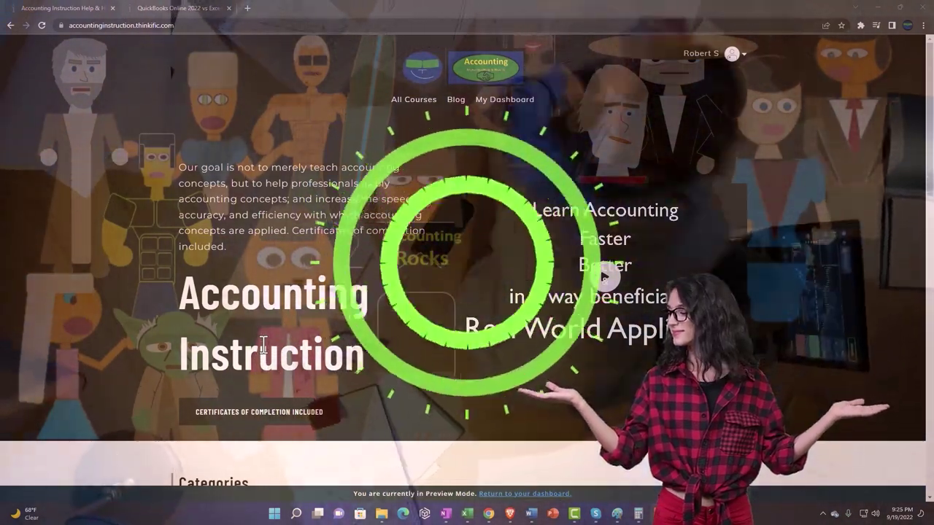
# Switch to the QuickBooks Online 2022 course and expand the OneNote - Getting Started 2022 lessons.
pyautogui.scroll(-7, 125, 407)
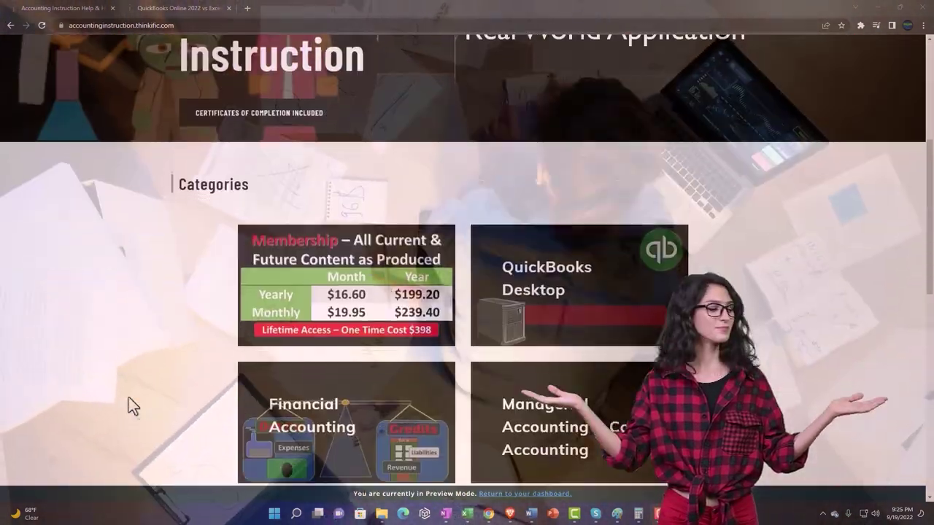
pyautogui.scroll(-5, 129, 400)
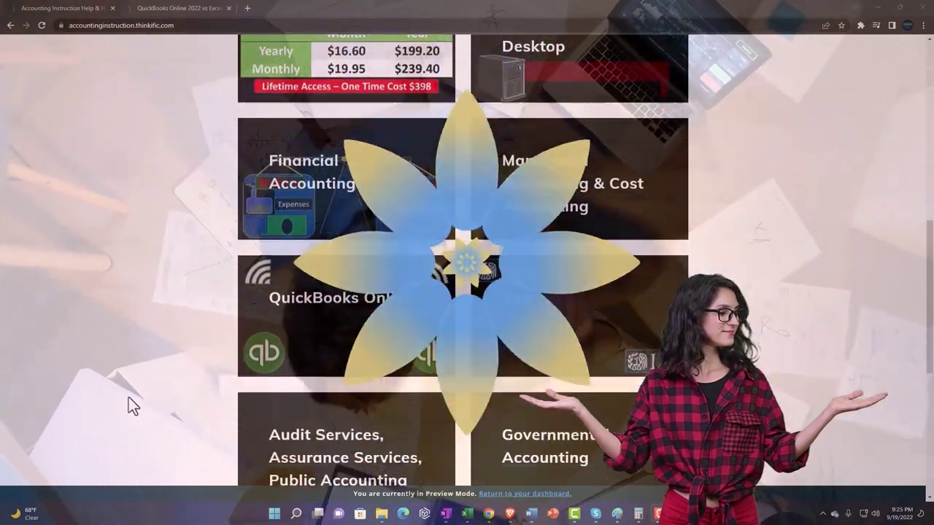
pyautogui.scroll(-1, 128, 405)
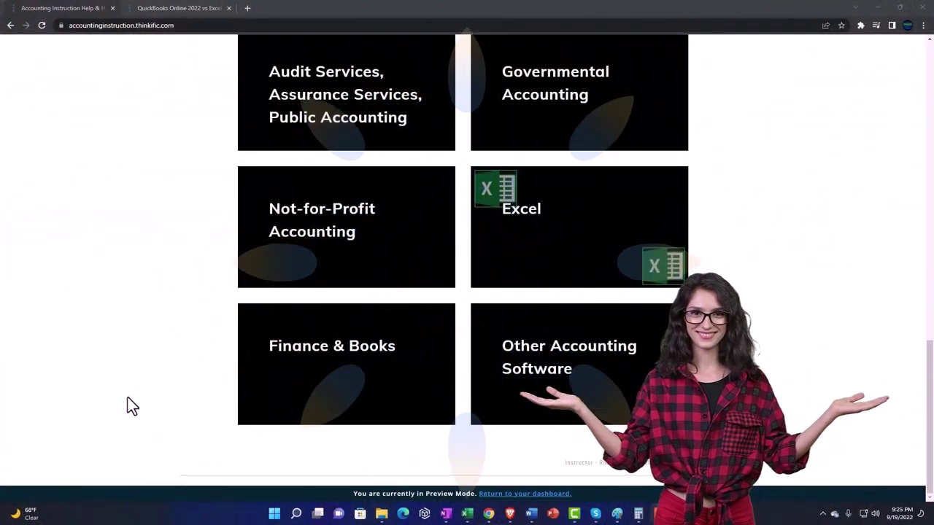
pyautogui.click(169, 16)
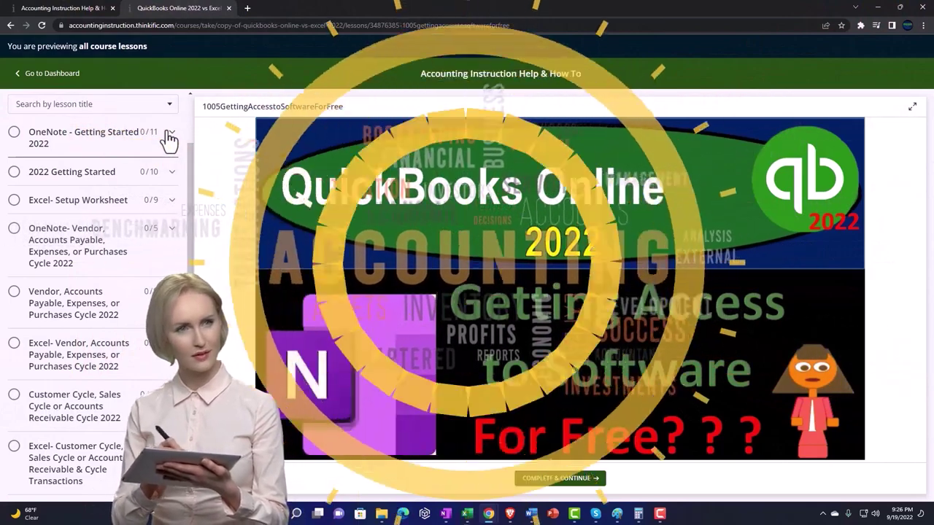
pyautogui.click(169, 137)
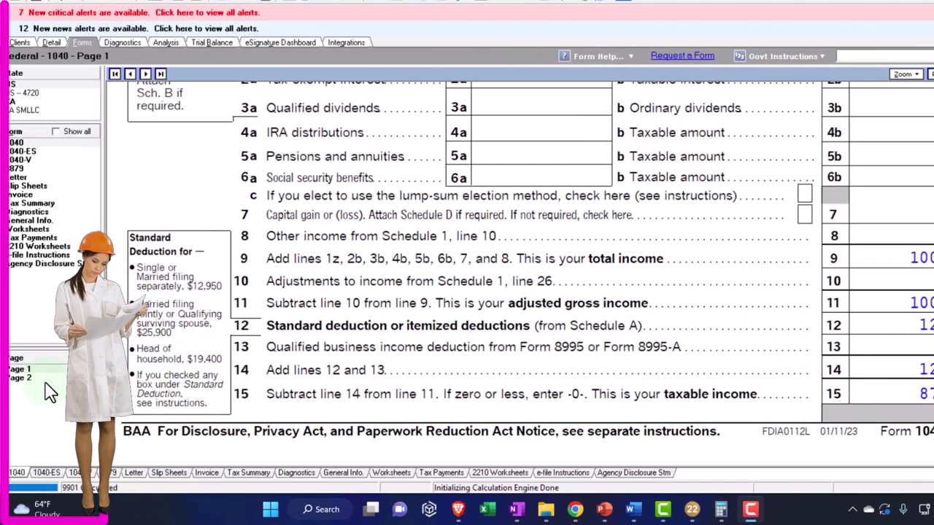
# View 1040 page 2 with 14,774 total tax, then switch to the Word tax-bracket document.
pyautogui.click(43, 380)
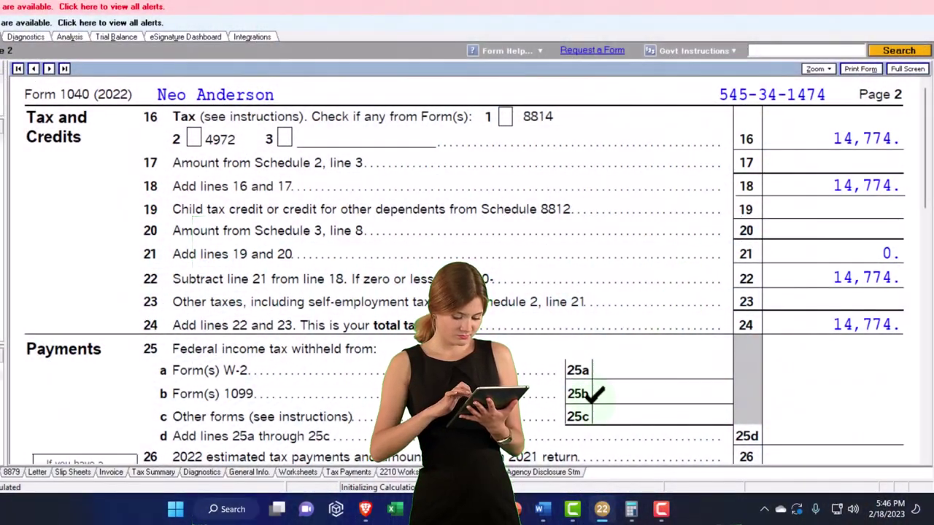
pyautogui.click(521, 510)
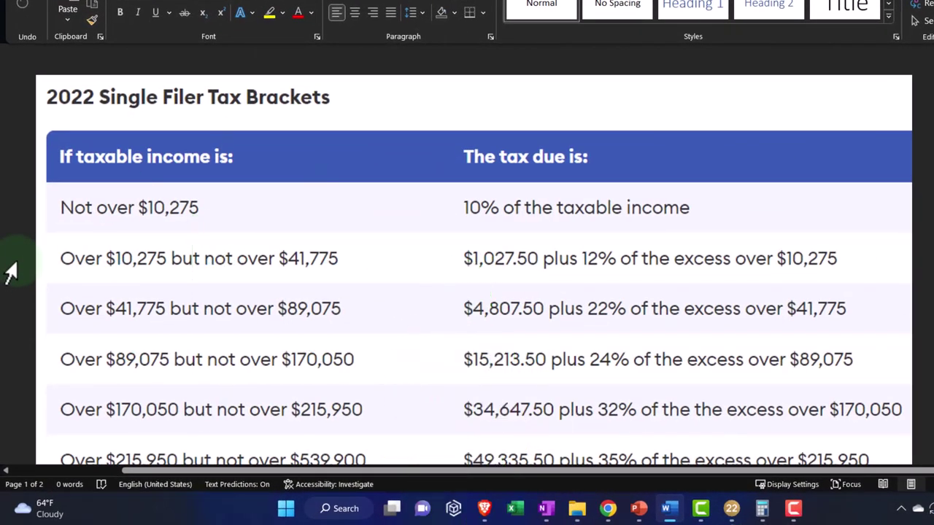
pyautogui.scroll(-2, 10, 272)
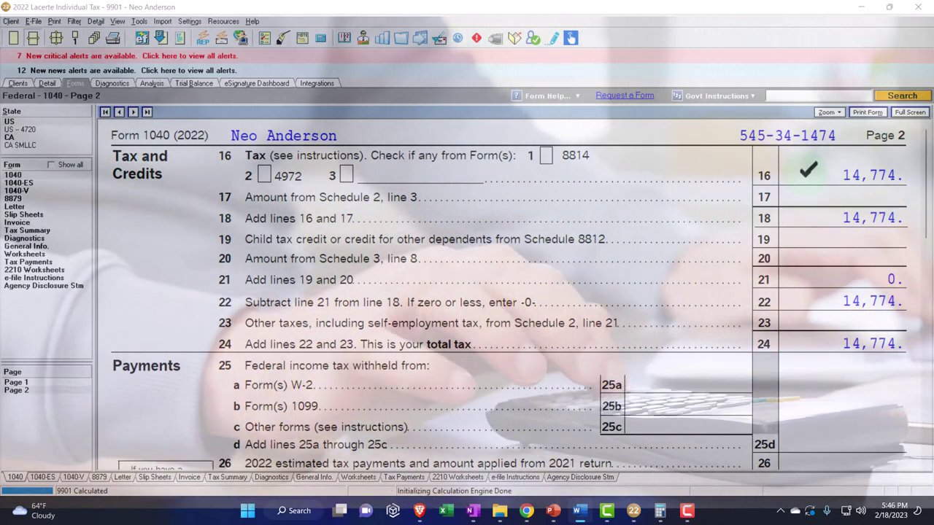
pyautogui.click(45, 381)
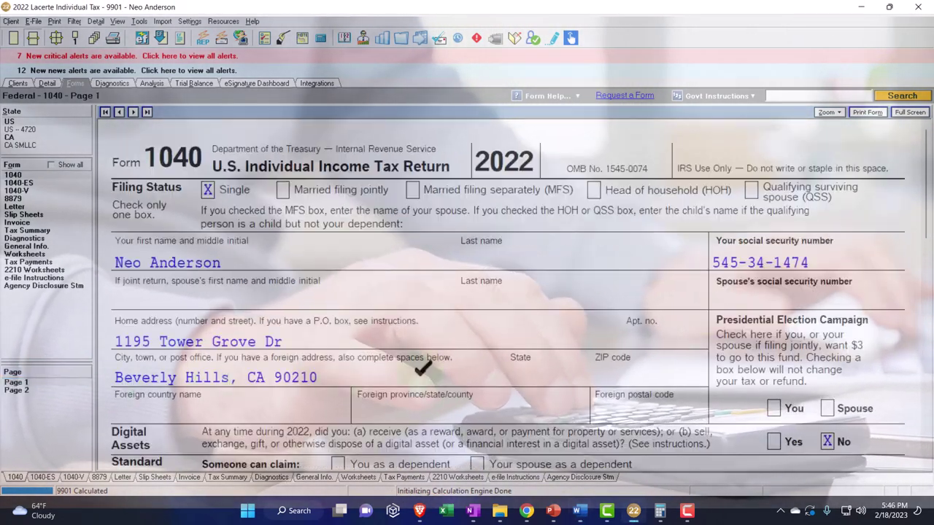
pyautogui.scroll(-5, 611, 353)
pyautogui.scroll(-6, 613, 355)
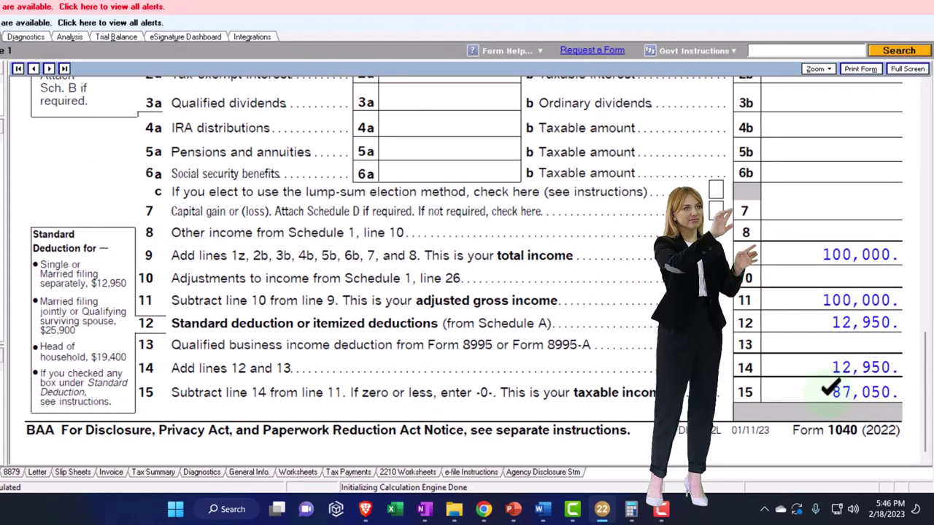
pyautogui.click(20, 377)
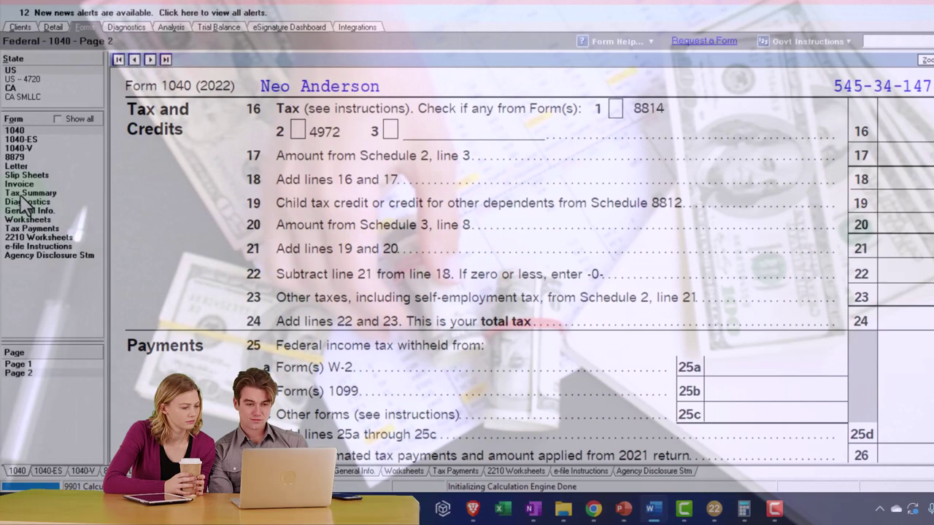
# Open the Federal Income Tax Summary and review its income and tax figures.
pyautogui.click(22, 194)
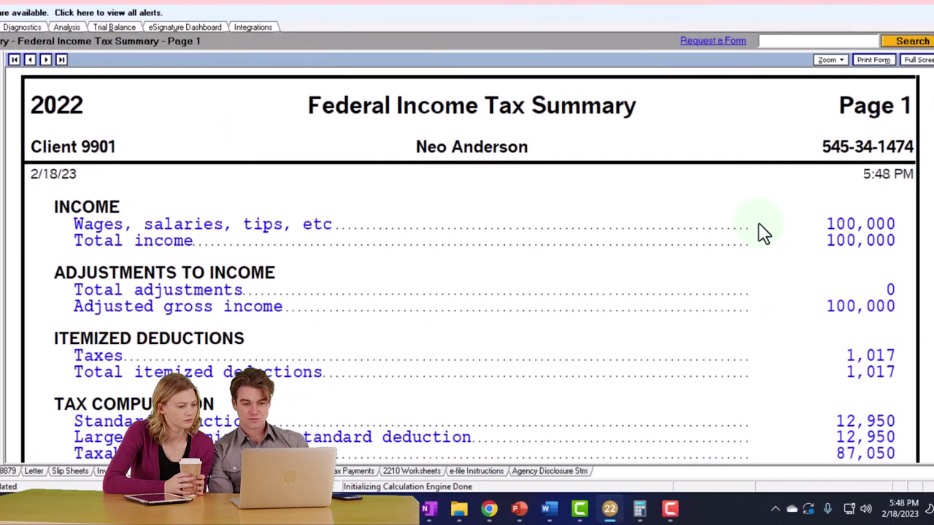
pyautogui.scroll(-5, 762, 232)
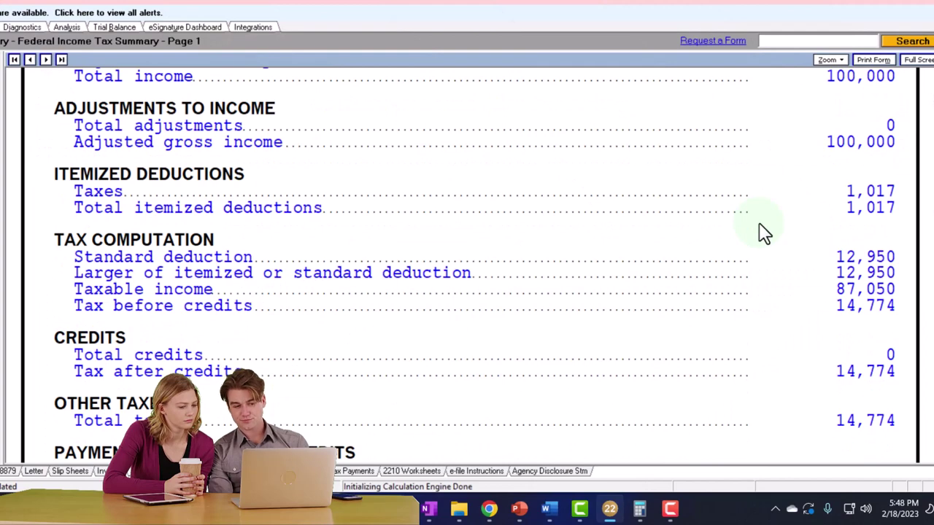
pyautogui.scroll(-7, 762, 232)
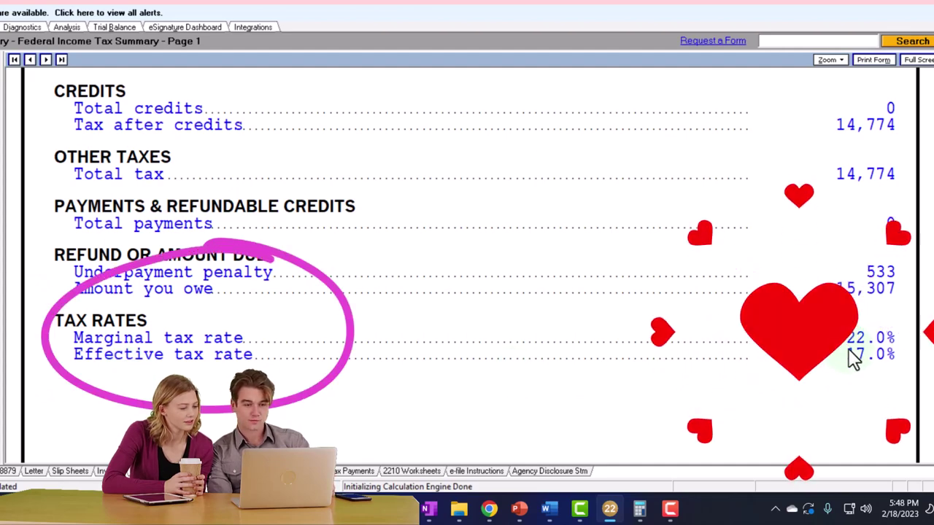
pyautogui.scroll(10, 842, 361)
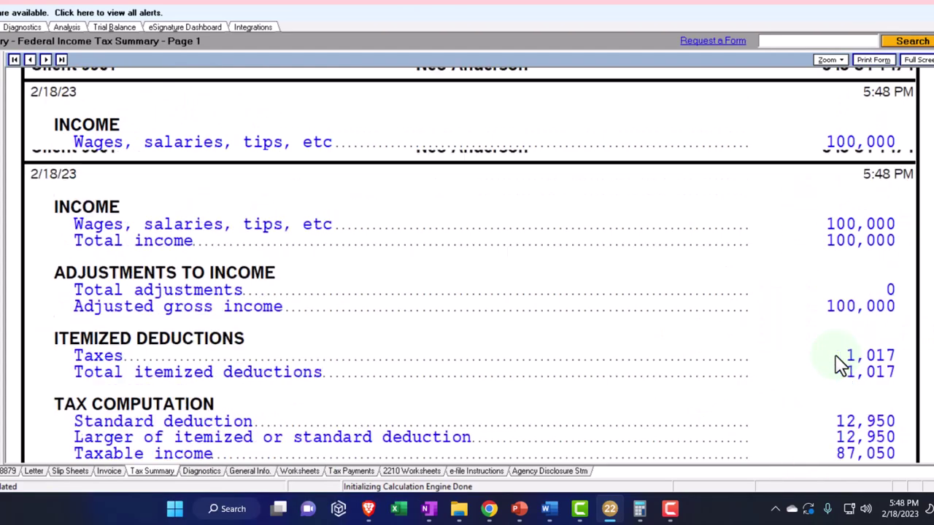
pyautogui.scroll(3, 843, 361)
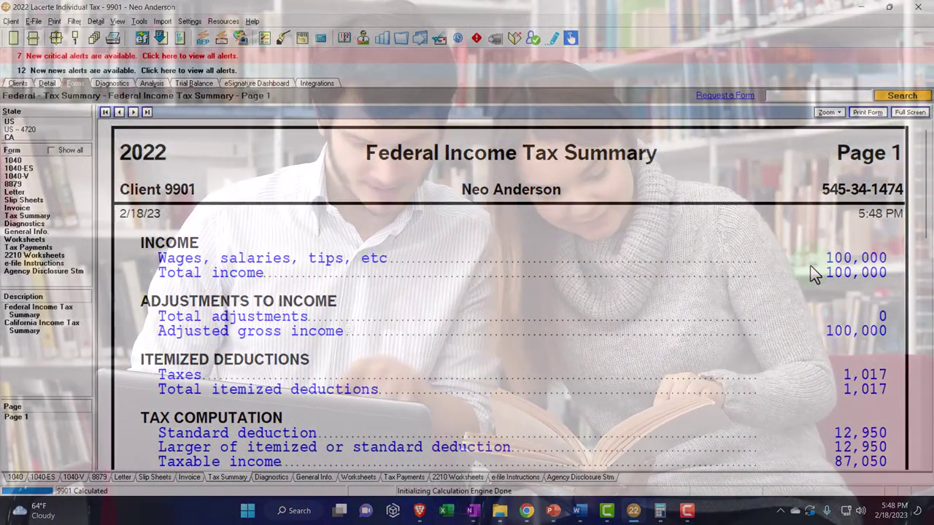
# Scroll to Tax Rates (22.0% marginal, 17.0% effective) and move Calculator to the screen centre.
pyautogui.scroll(-2, 815, 273)
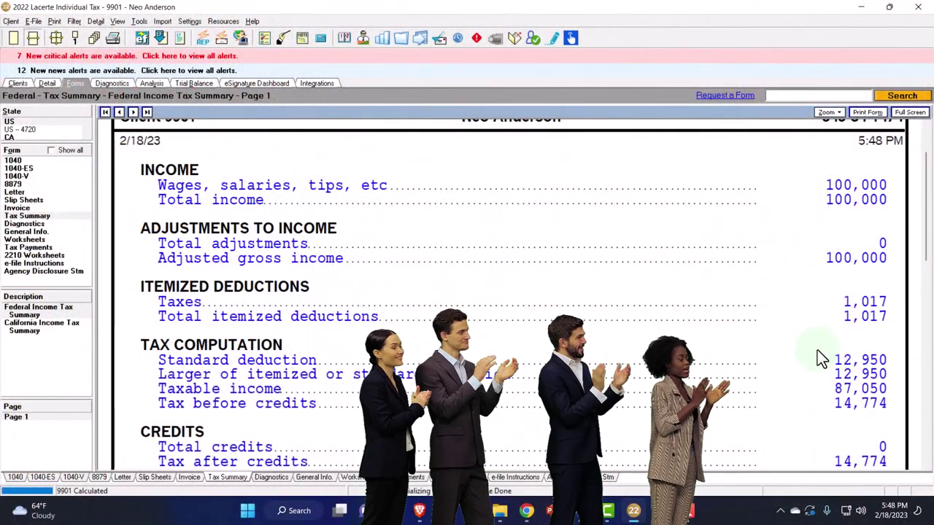
pyautogui.scroll(-2, 818, 354)
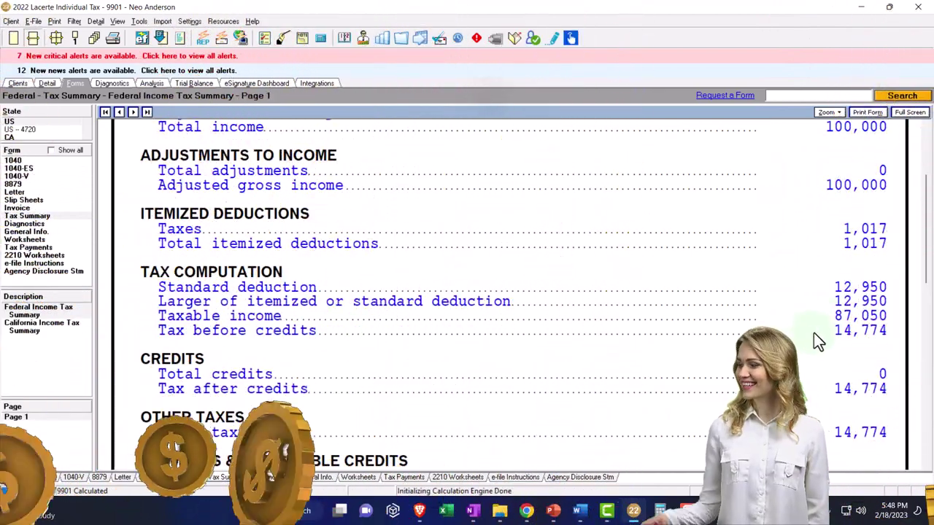
pyautogui.scroll(-2, 814, 333)
pyautogui.scroll(-2, 814, 333)
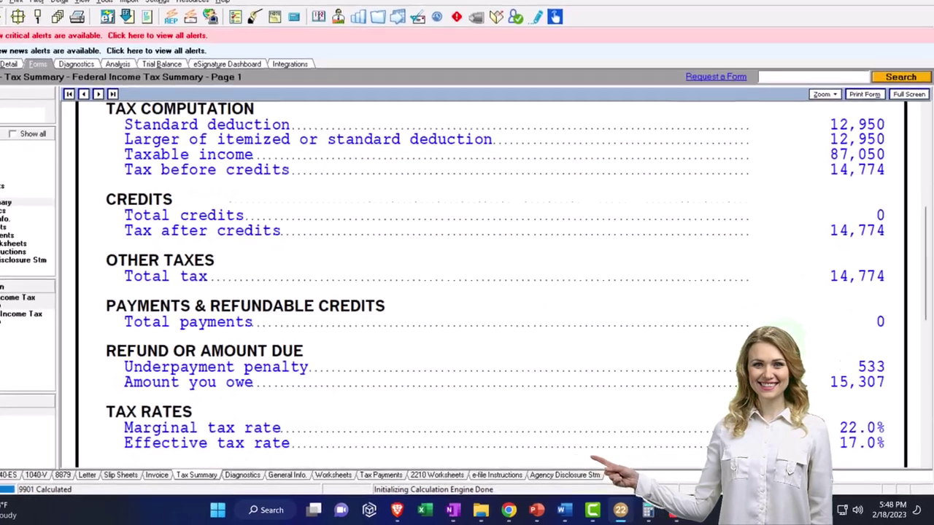
pyautogui.scroll(-2, 814, 332)
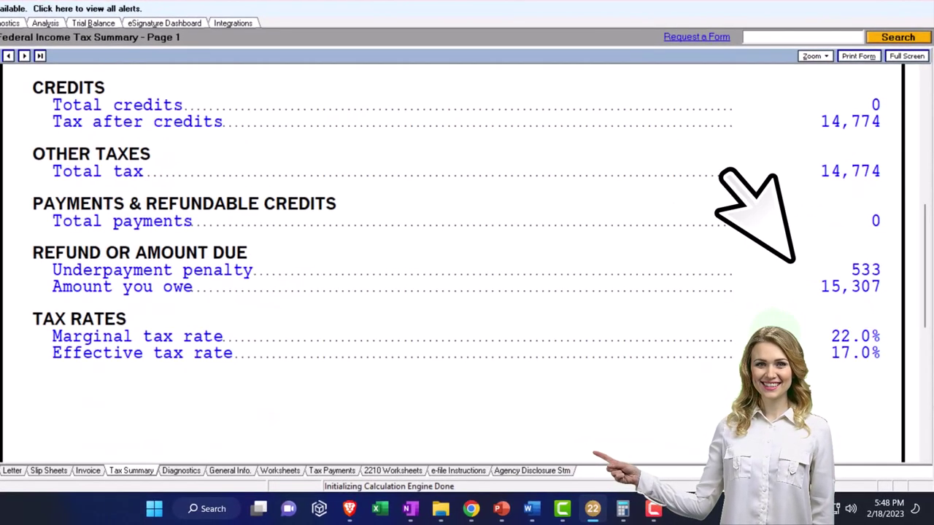
pyautogui.scroll(2, 452, 263)
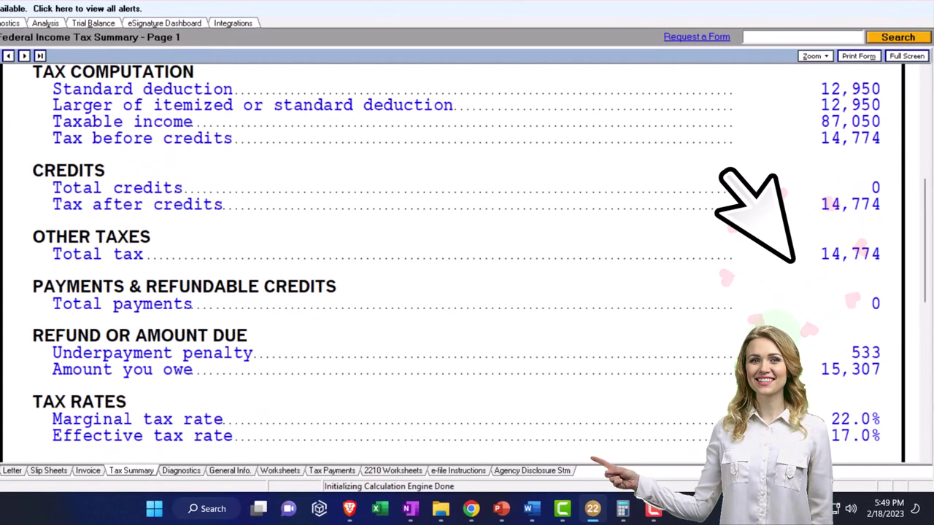
pyautogui.moveTo(912, 328); pyautogui.dragTo(412, 219)
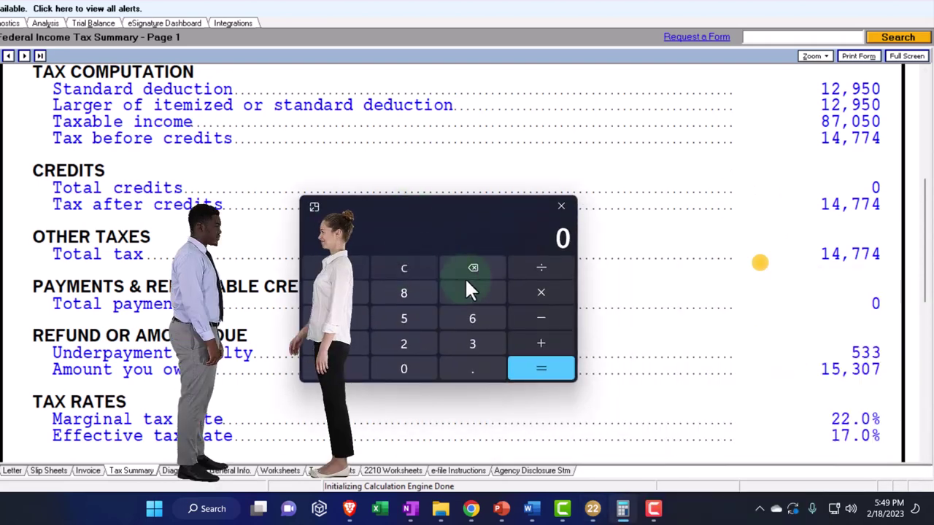
# Divide 14,774 total tax by 87,050 taxable income in Calculator, giving about 0.1697.
pyautogui.write('14,774')
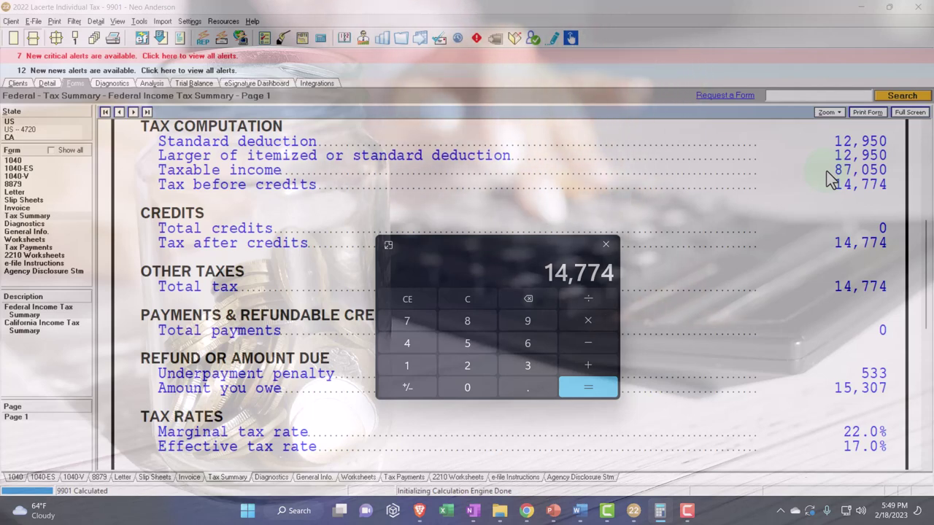
pyautogui.write('870')
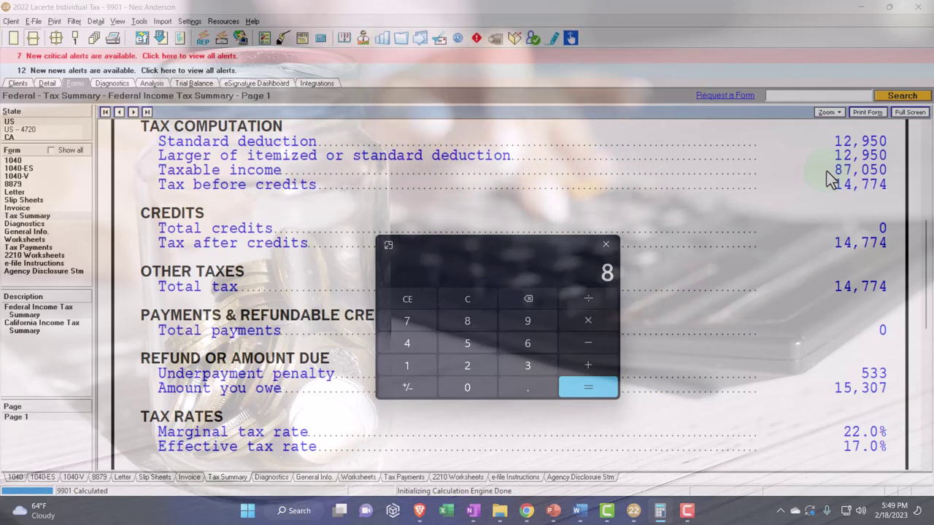
pyautogui.write('50')
pyautogui.press('Return')
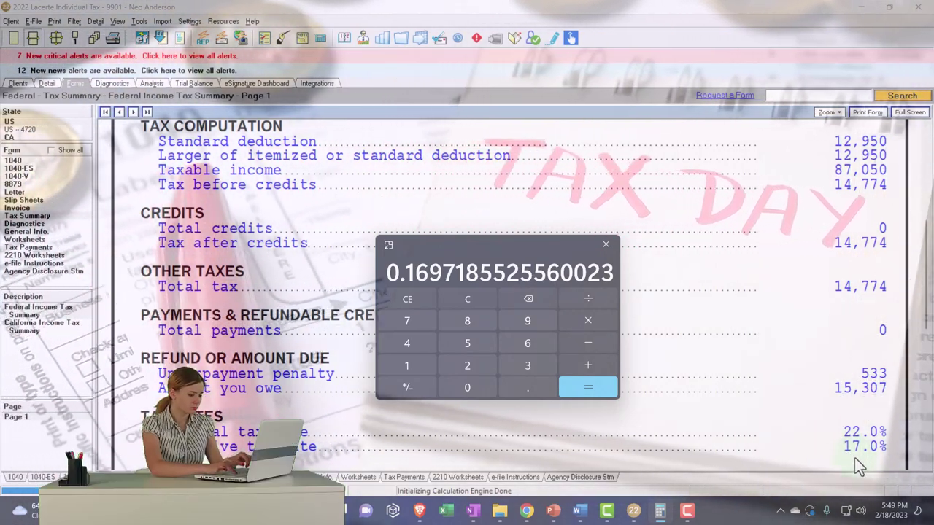
# Scroll the federal tax summary down to Tax Rates and clear the Calculator to 0.
pyautogui.scroll(5, 795, 275)
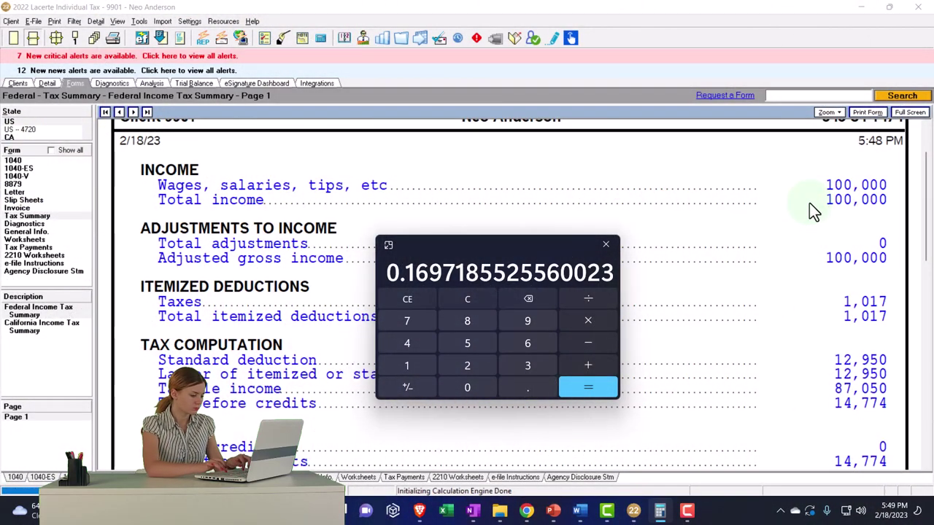
pyautogui.scroll(-2, 816, 301)
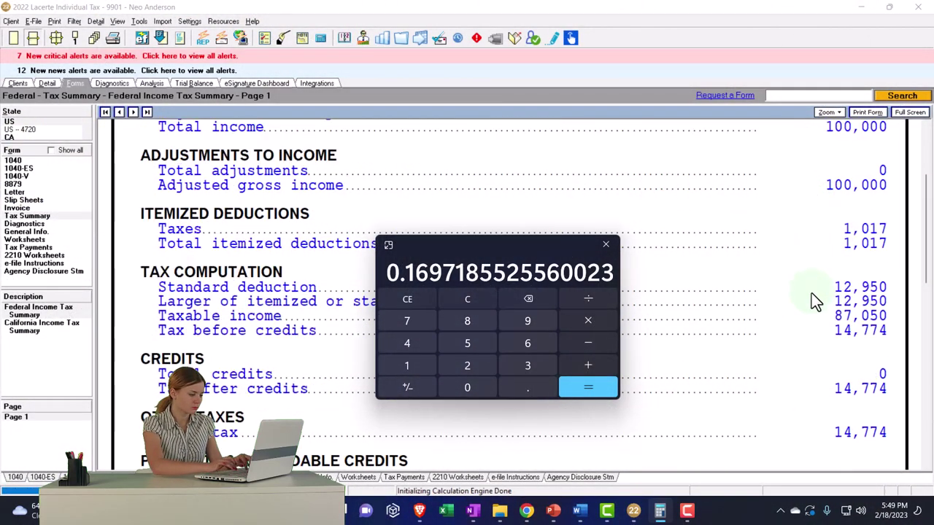
pyautogui.scroll(-2, 815, 301)
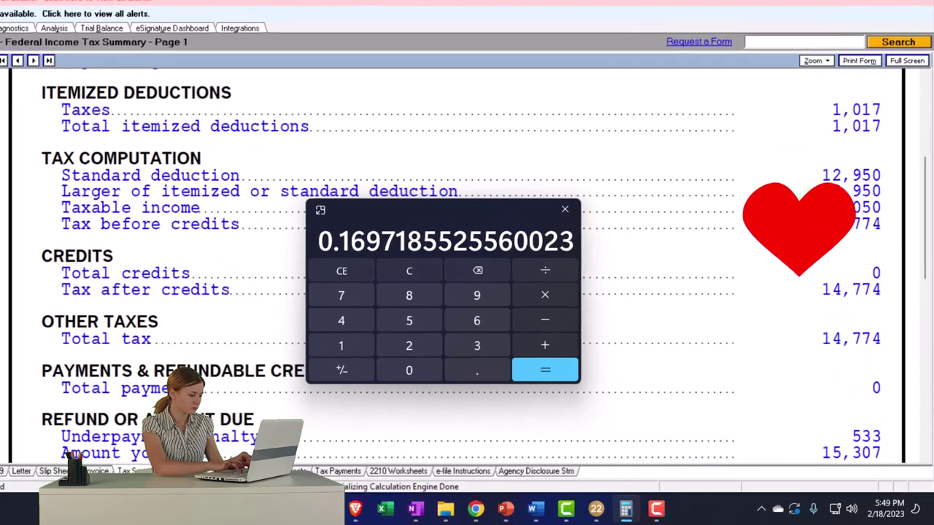
pyautogui.scroll(-2, 815, 226)
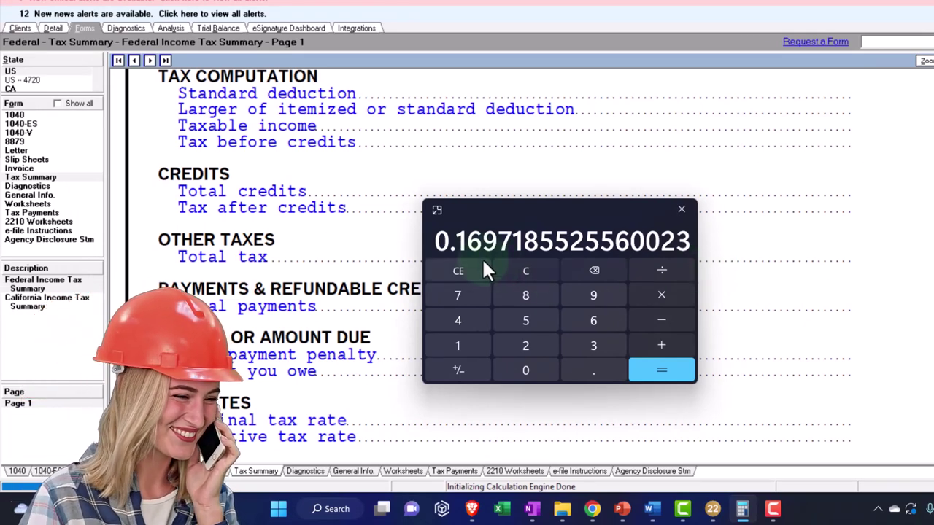
pyautogui.click(519, 274)
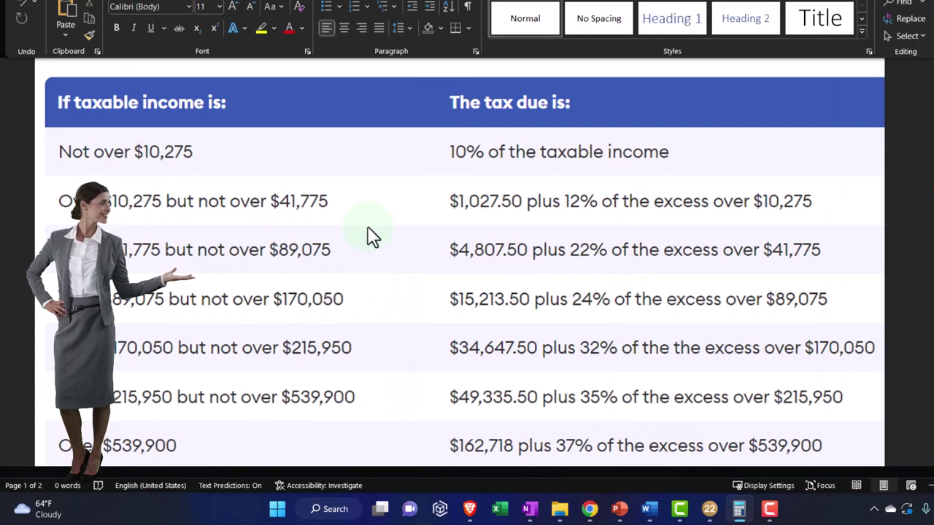
# Review the Single Filer bracket table in Word, then return to Lacerte's tax summary.
pyautogui.scroll(5, 358, 348)
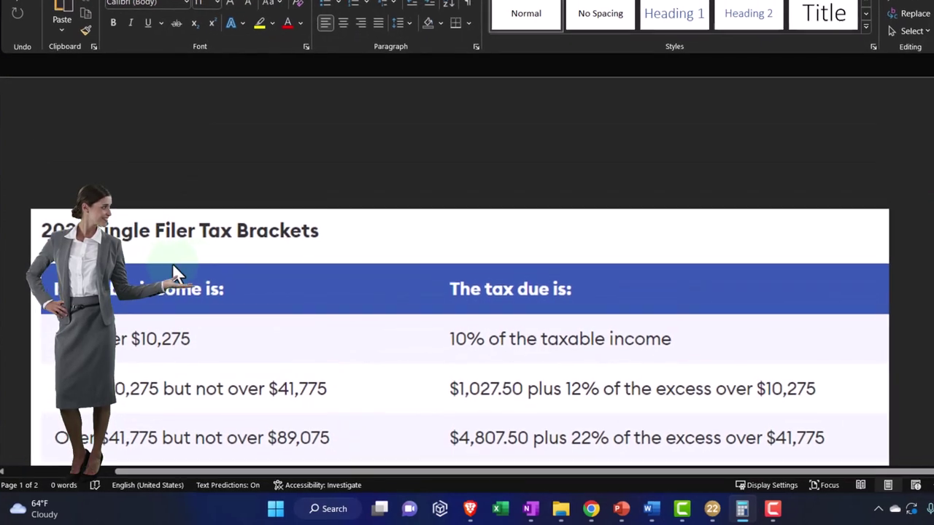
pyautogui.scroll(-4, 196, 234)
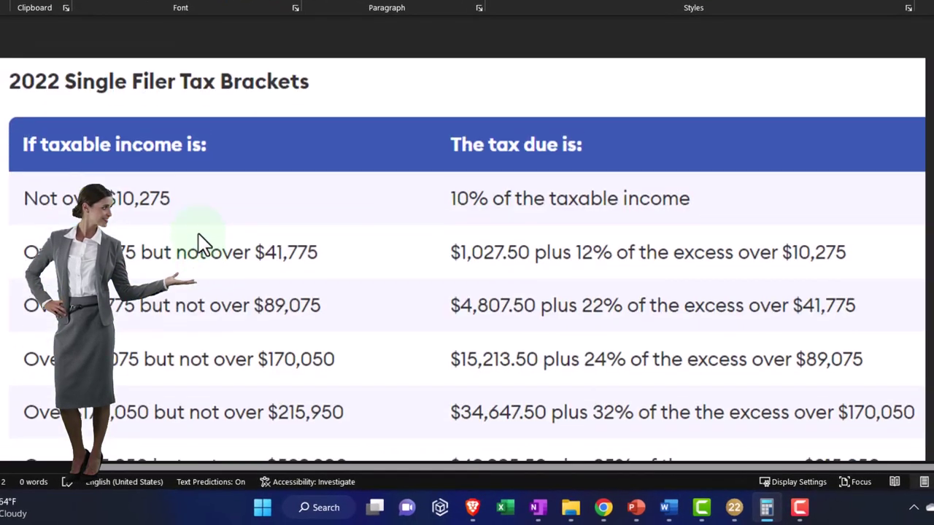
pyautogui.scroll(-1, 201, 243)
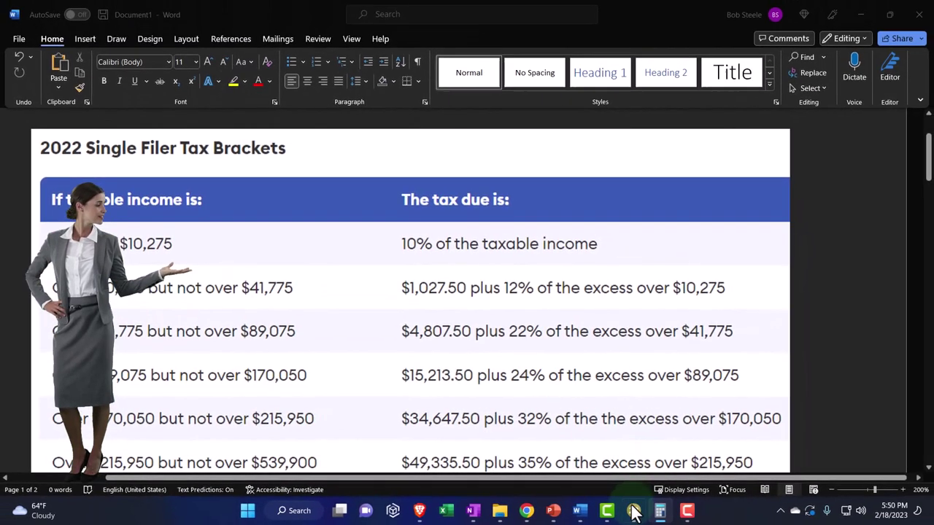
pyautogui.click(733, 507)
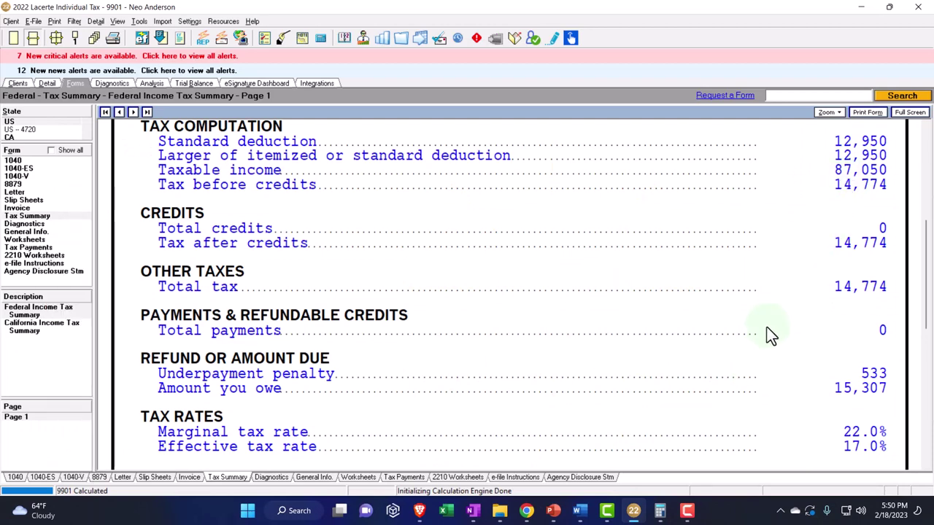
# Minimize Lacerte to reveal the Word tax-bracket table behind it.
pyautogui.click(633, 511)
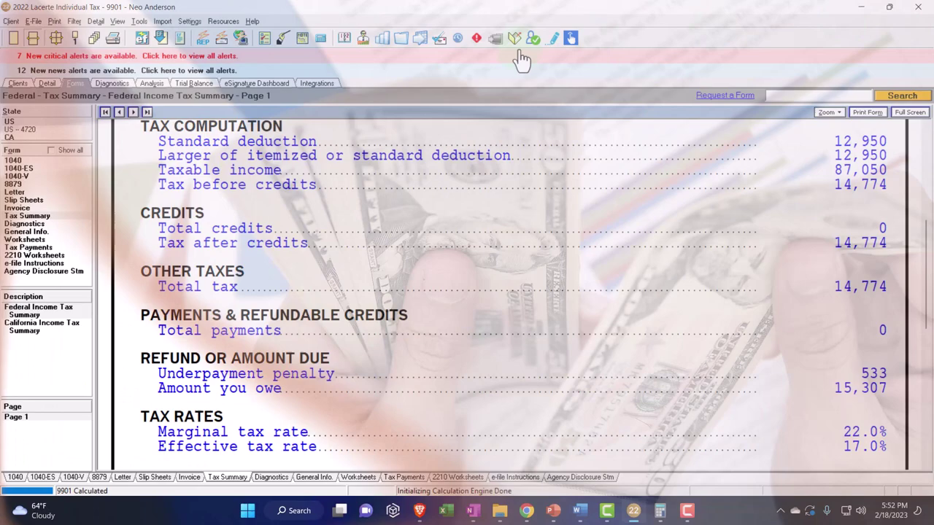
# Change the W-2 wages amount to 120,000.
pyautogui.click(47, 83)
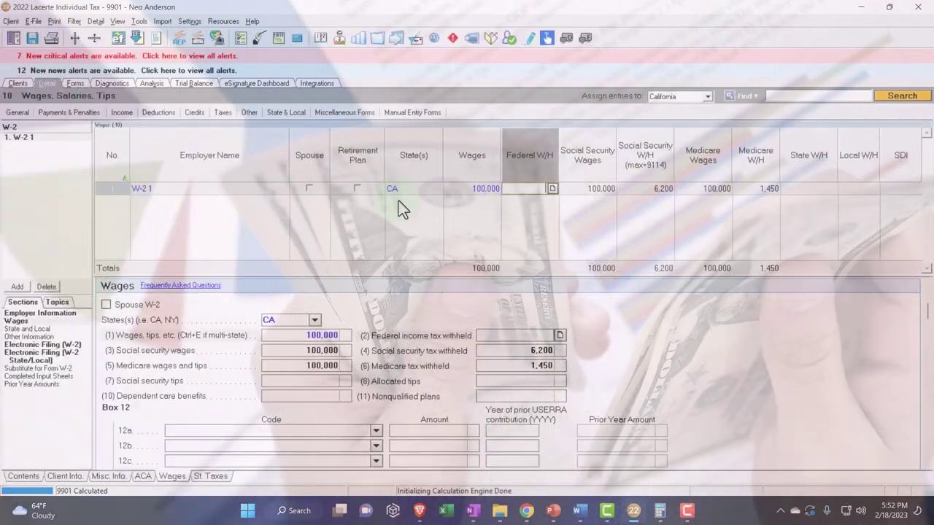
pyautogui.click(469, 188)
pyautogui.write('1')
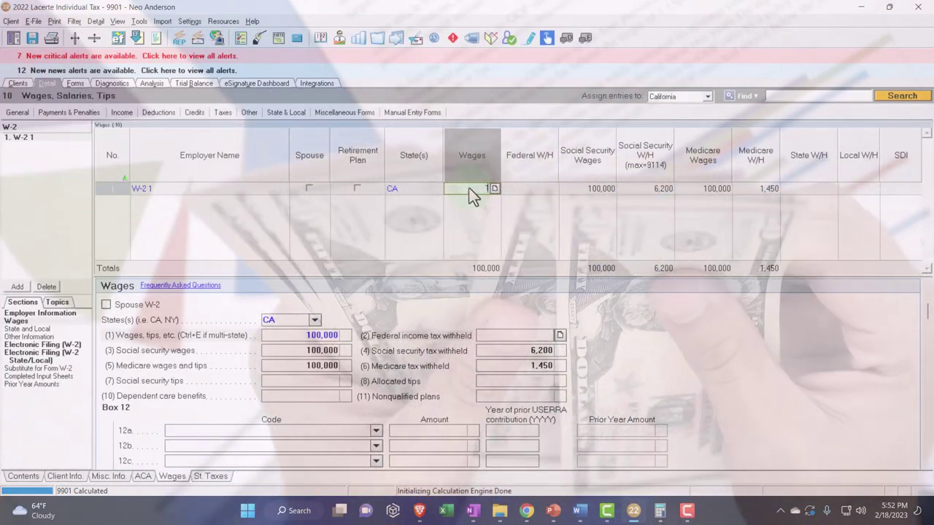
pyautogui.write('20,000')
pyautogui.press('Tab')
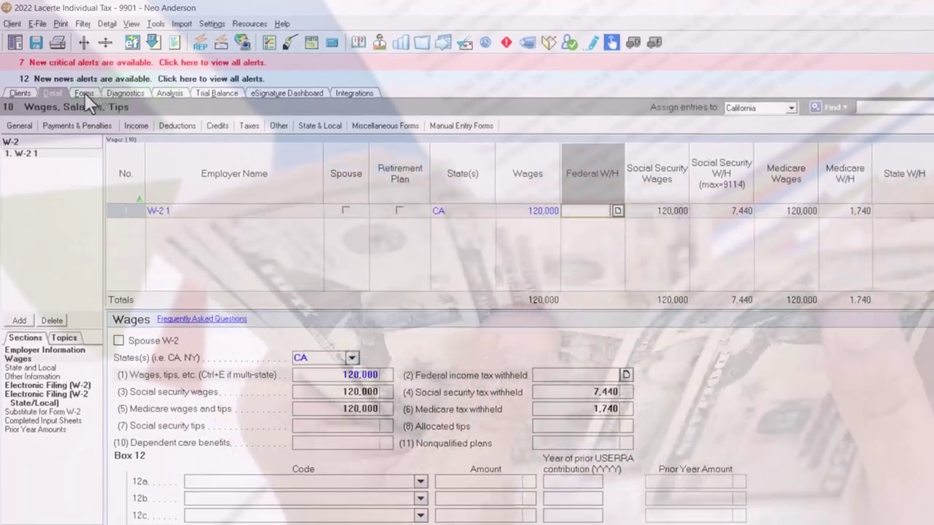
# Review the recalculated tax summary: 19,528 total tax, 24.0% marginal, 18.2% effective rate.
pyautogui.click(85, 93)
pyautogui.scroll(4, 625, 275)
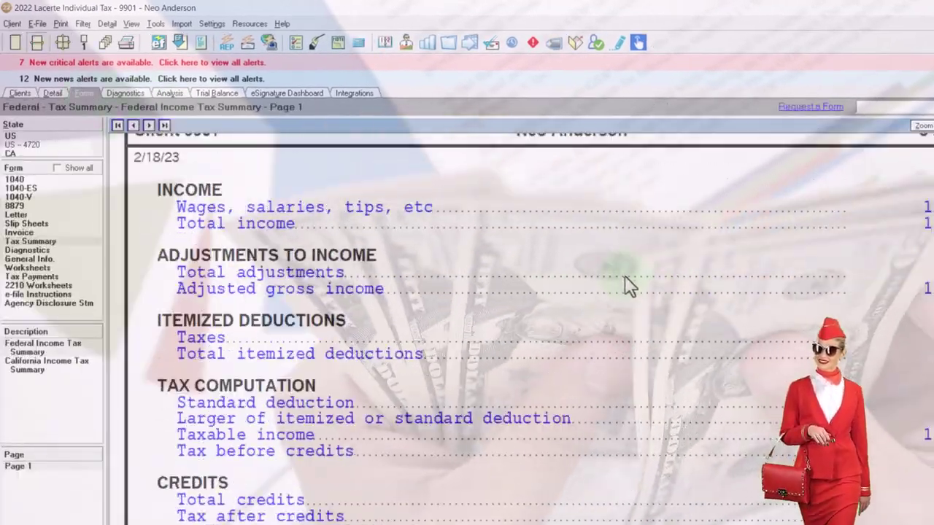
pyautogui.scroll(1, 624, 275)
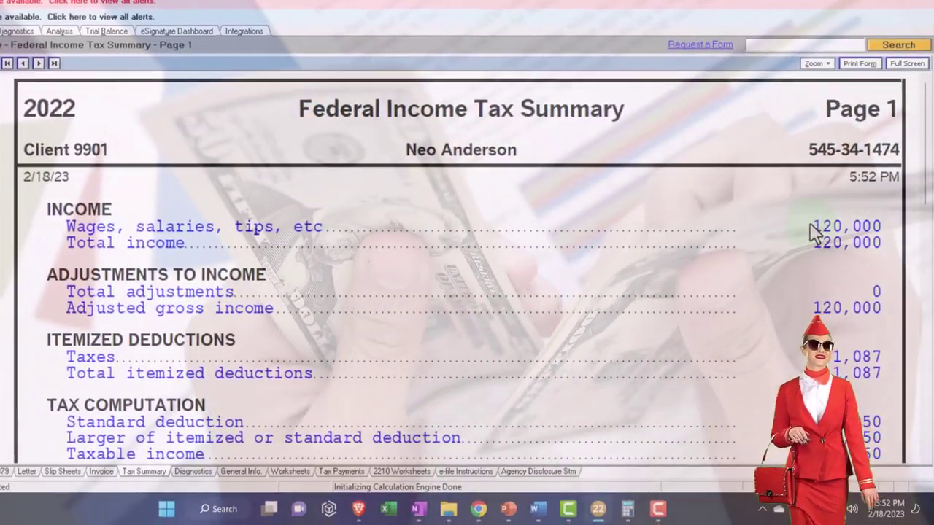
pyautogui.scroll(-1, 811, 235)
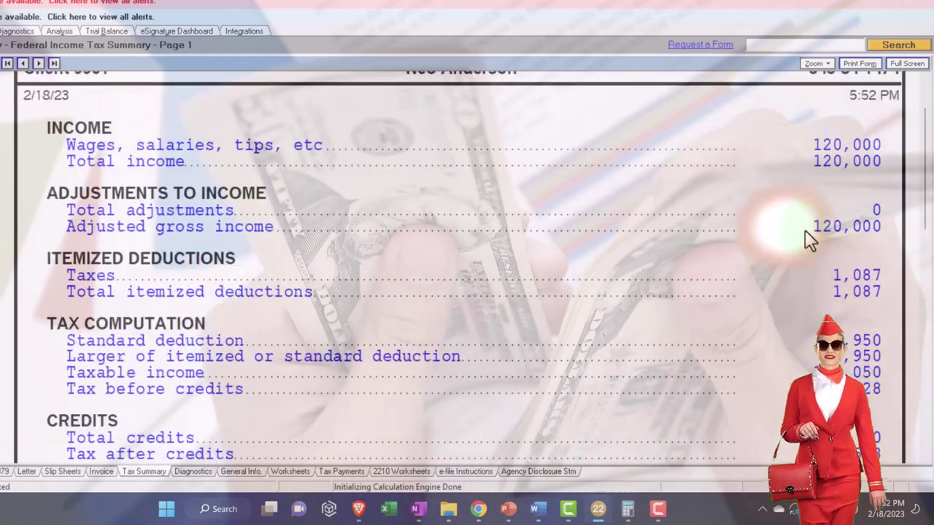
pyautogui.scroll(-1, 810, 237)
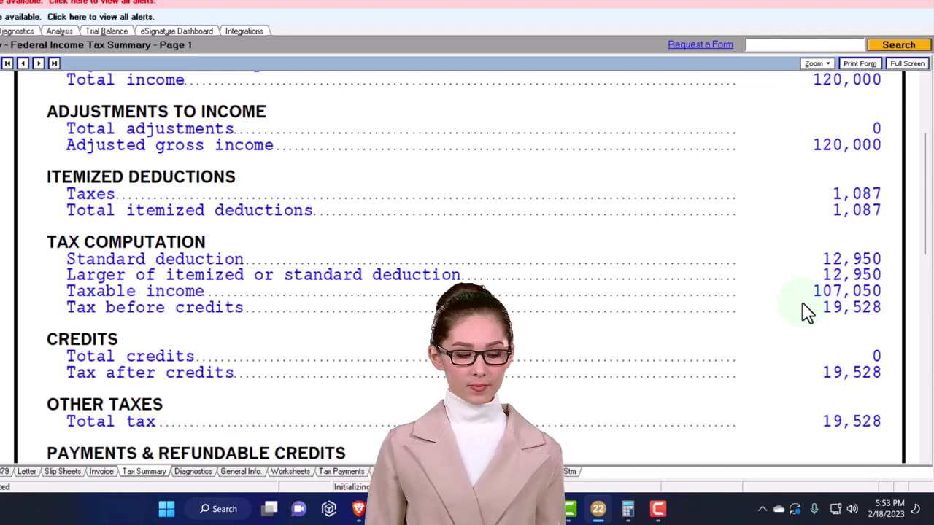
pyautogui.scroll(-3, 805, 310)
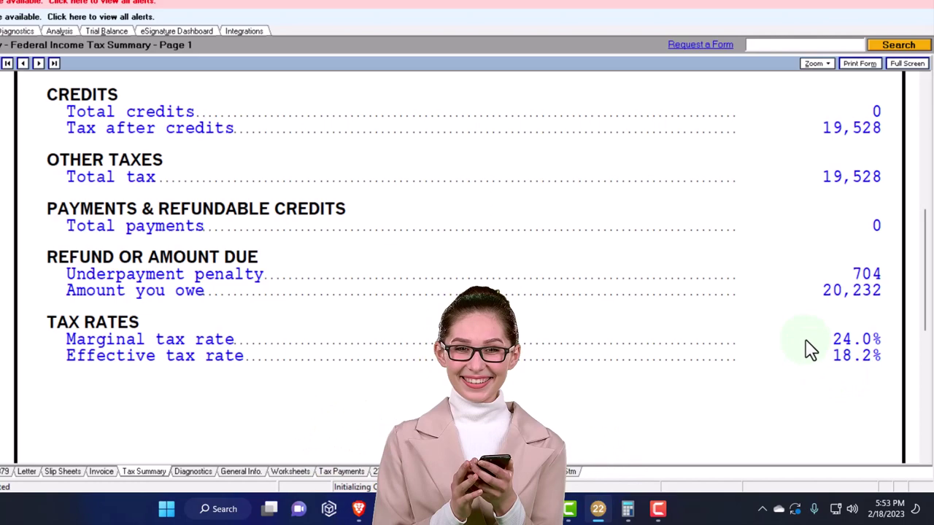
pyautogui.scroll(2, 806, 337)
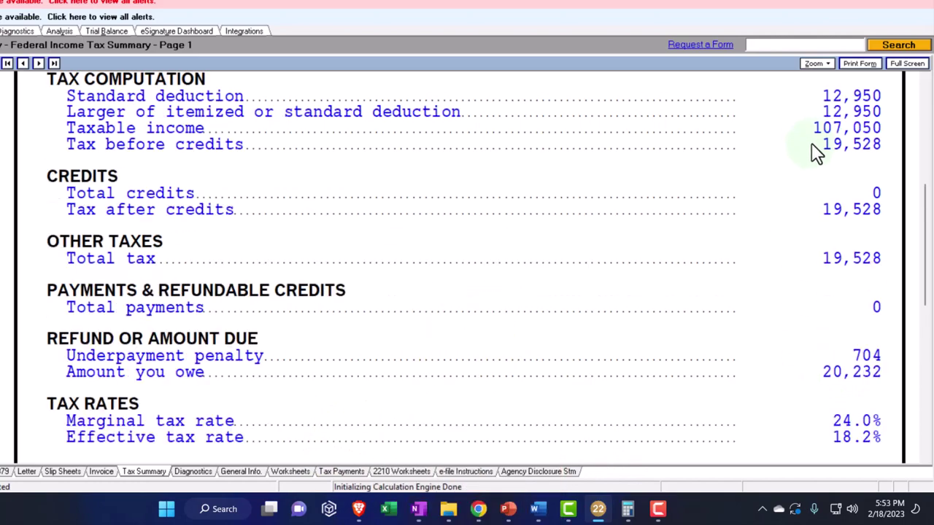
# Switch to Word and scroll to the 2022 Married Filing Jointly brackets (10% up to $20,550).
pyautogui.click(549, 514)
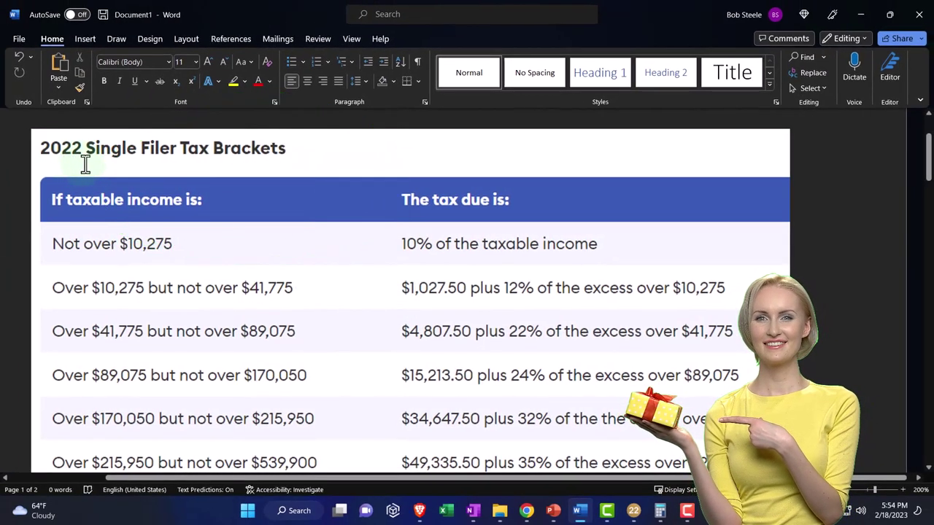
pyautogui.scroll(-5, 85, 164)
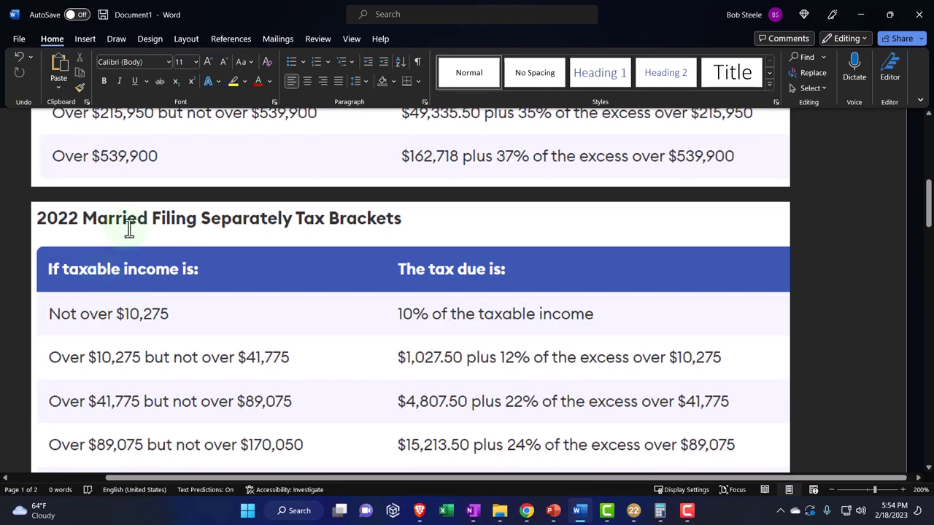
pyautogui.scroll(-7, 137, 229)
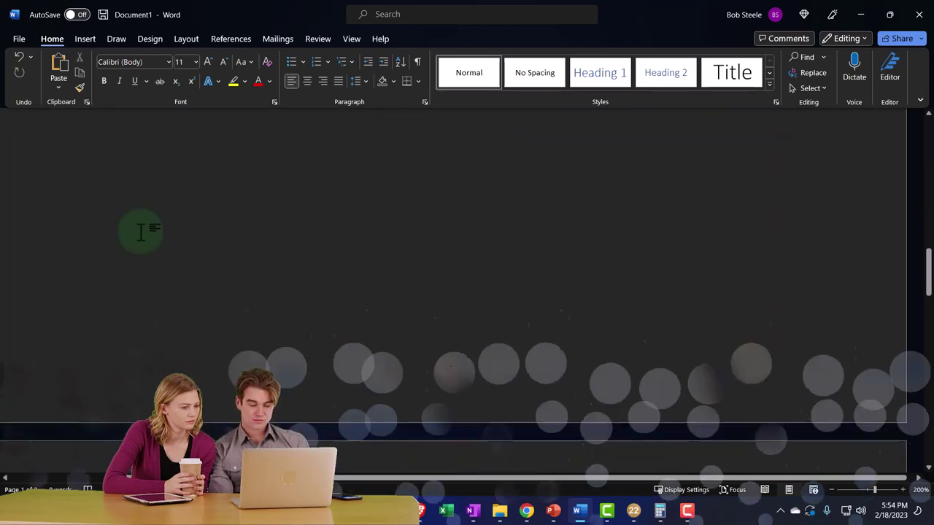
pyautogui.scroll(-2, 148, 285)
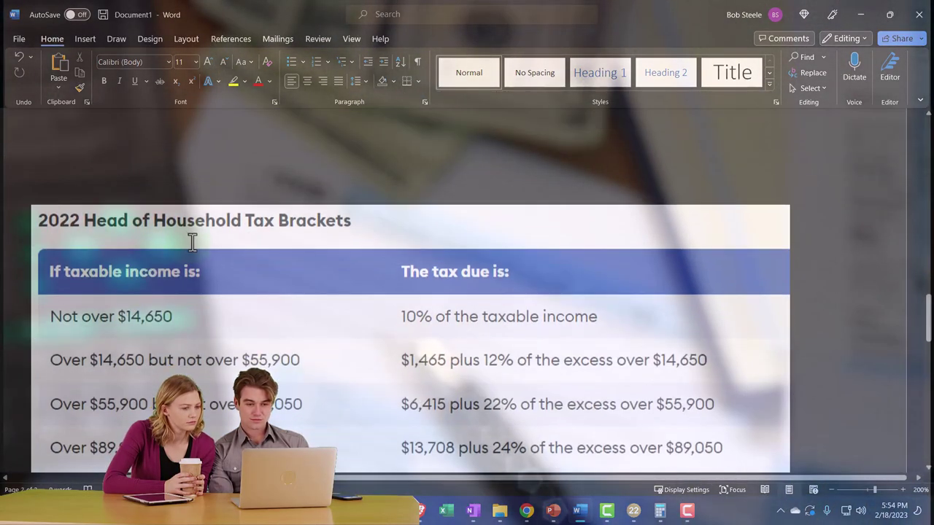
pyautogui.scroll(-7, 192, 242)
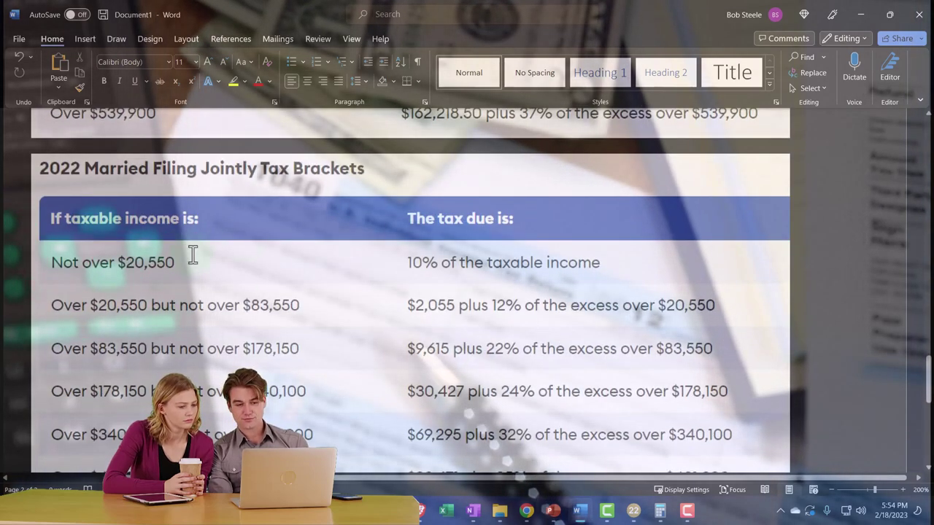
# Back in Lacerte, change the W-2 wages from 120,000 to 100,000.
pyautogui.click(861, 13)
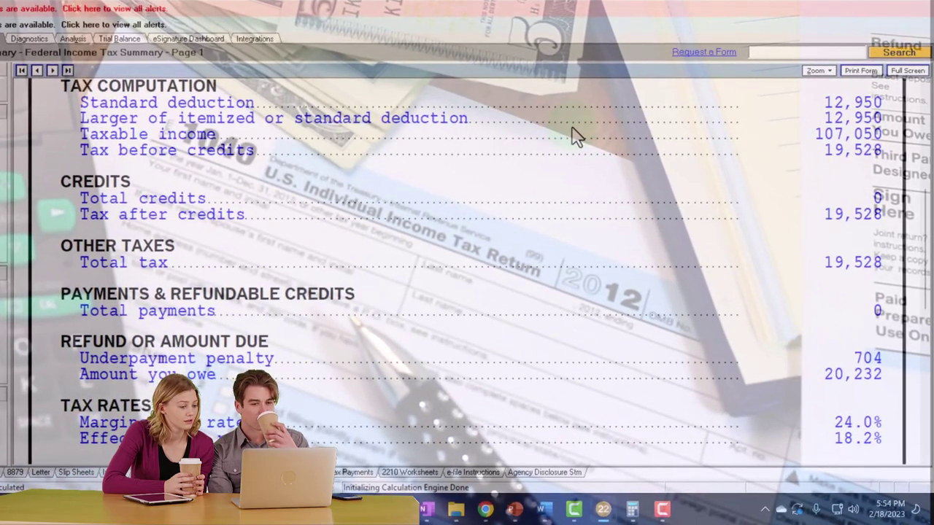
pyautogui.scroll(5, 578, 142)
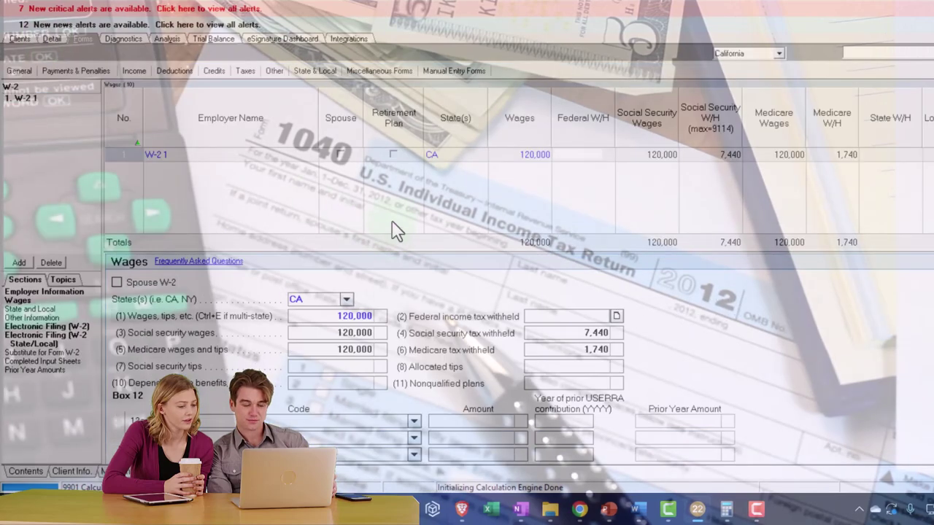
pyautogui.click(517, 154)
pyautogui.write('100,0')
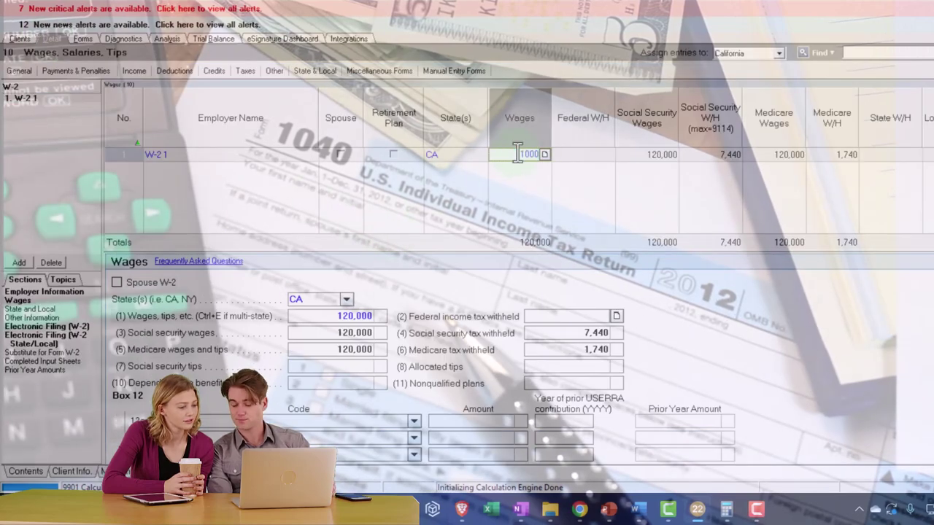
pyautogui.write('00')
pyautogui.press('Tab')
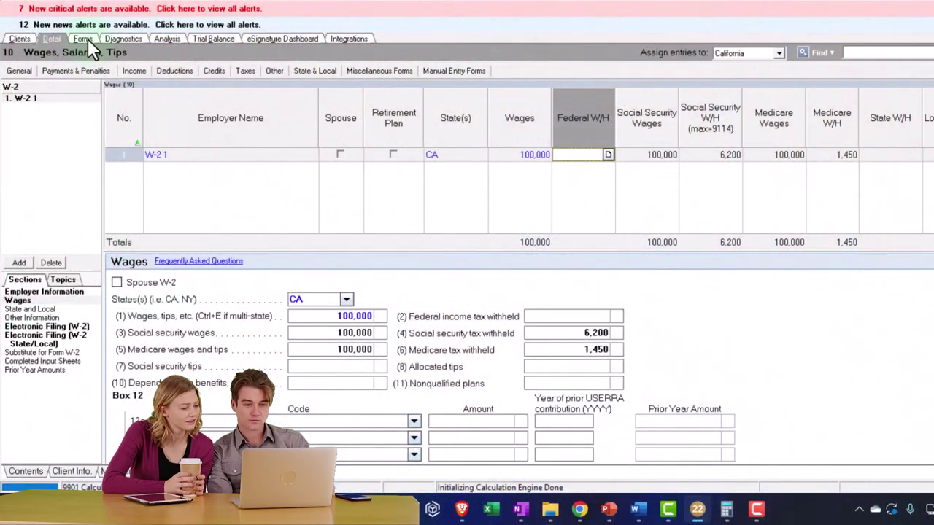
# Bring up Form 1040 page 1 of the joint return and scroll through it.
pyautogui.click(84, 38)
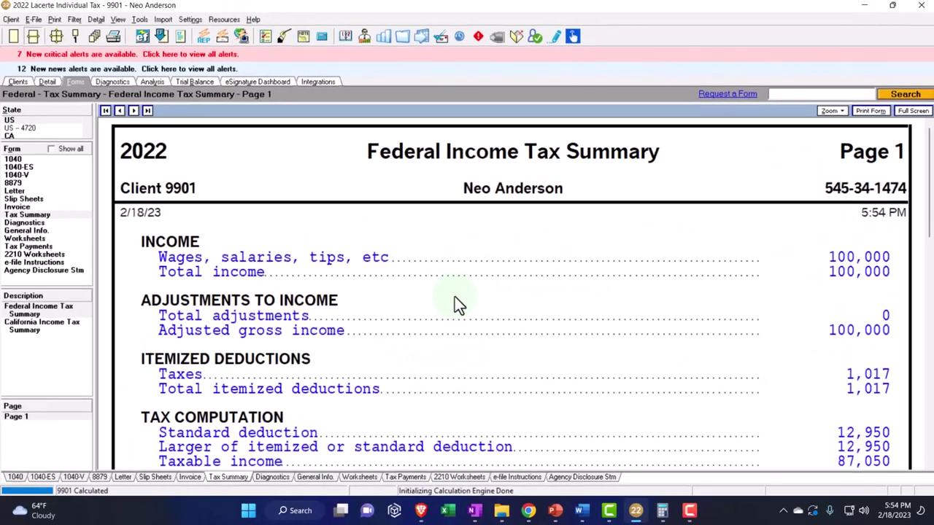
pyautogui.scroll(-5, 453, 298)
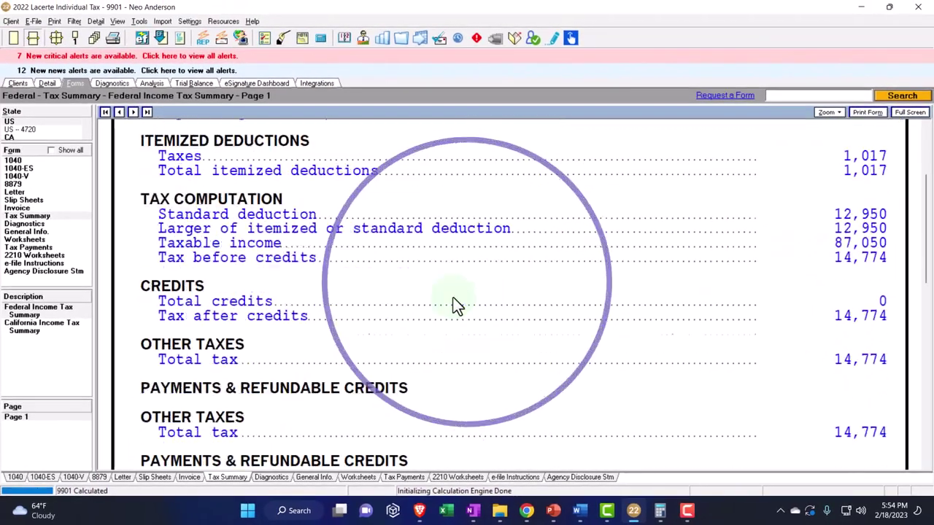
pyautogui.scroll(-5, 452, 297)
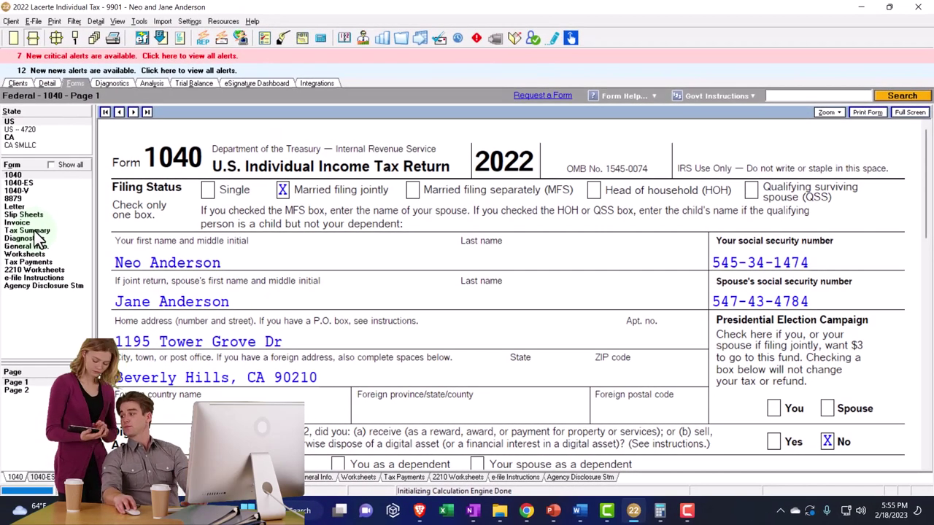
# Show the Tax Summary: 74,100 taxable income, 12.0% marginal and 11.4% effective rates.
pyautogui.click(36, 232)
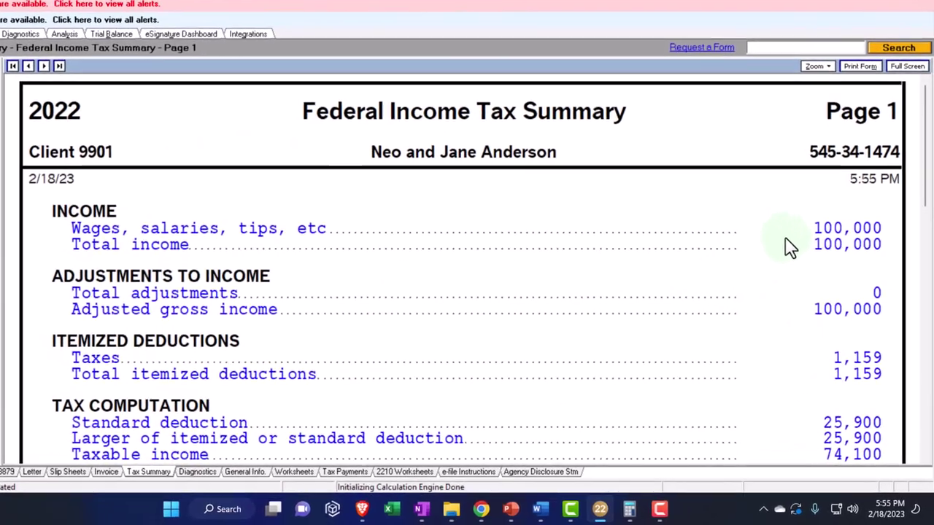
pyautogui.scroll(-3, 799, 266)
pyautogui.scroll(-5, 786, 246)
pyautogui.scroll(1, 780, 277)
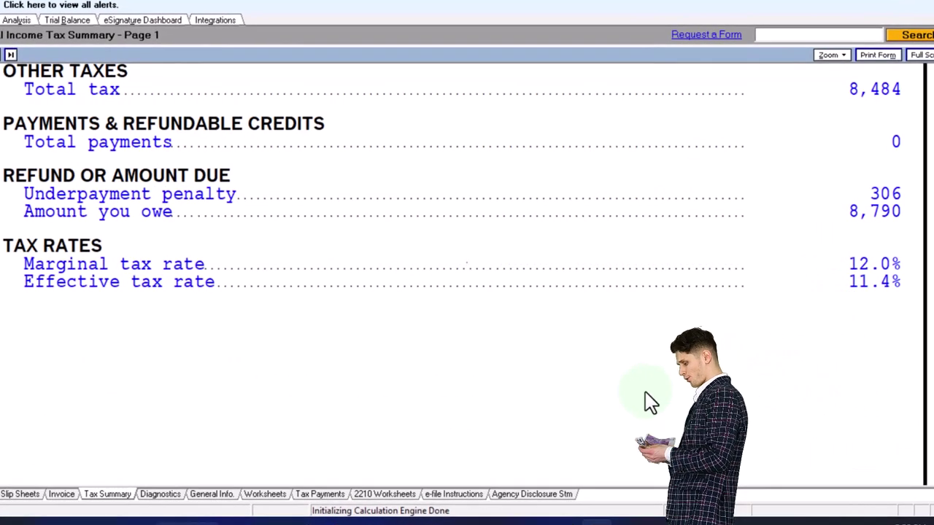
pyautogui.scroll(5, 577, 333)
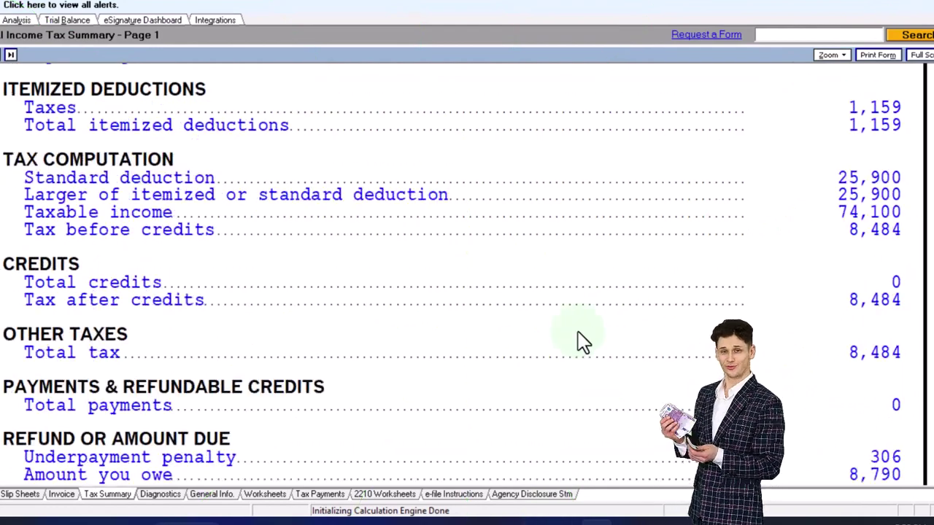
pyautogui.scroll(5, 580, 337)
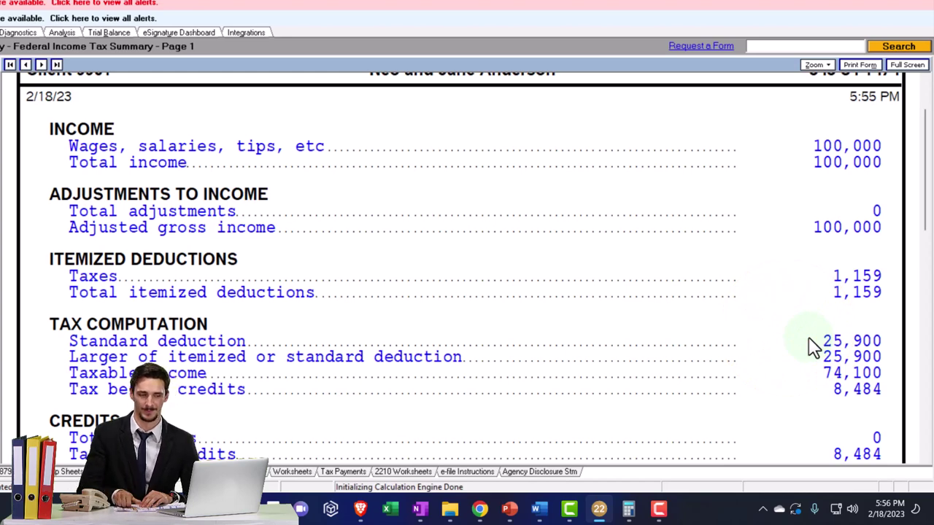
# Scroll past the tax summary, then bring up the Word Married Filing Jointly bracket tables.
pyautogui.scroll(-2, 813, 346)
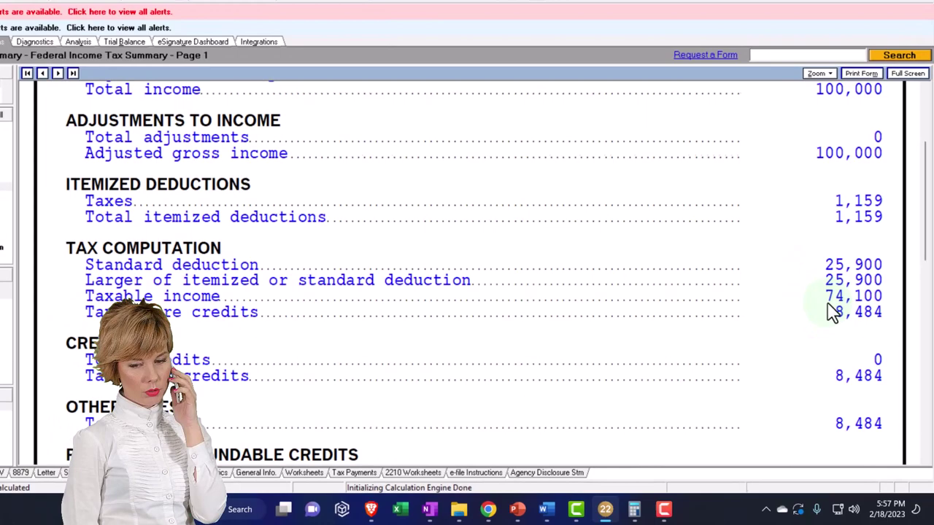
pyautogui.scroll(-3, 830, 310)
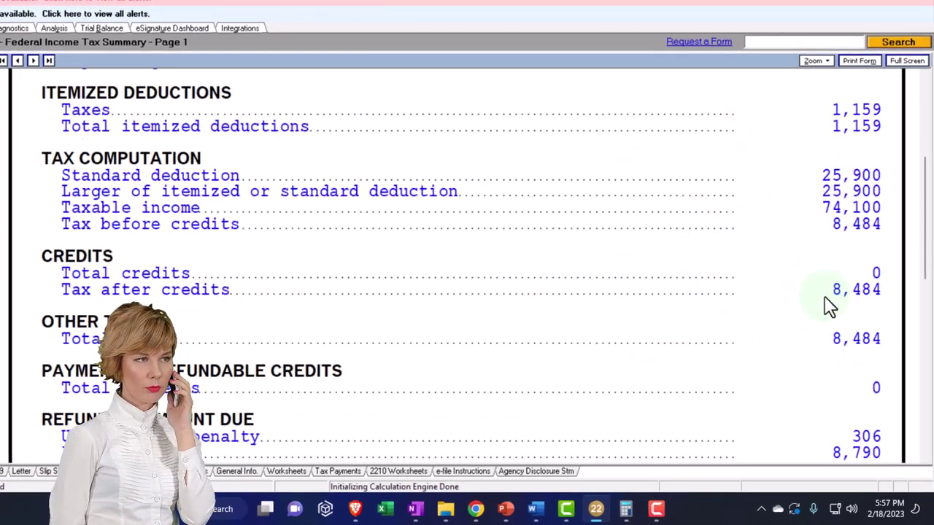
pyautogui.click(536, 510)
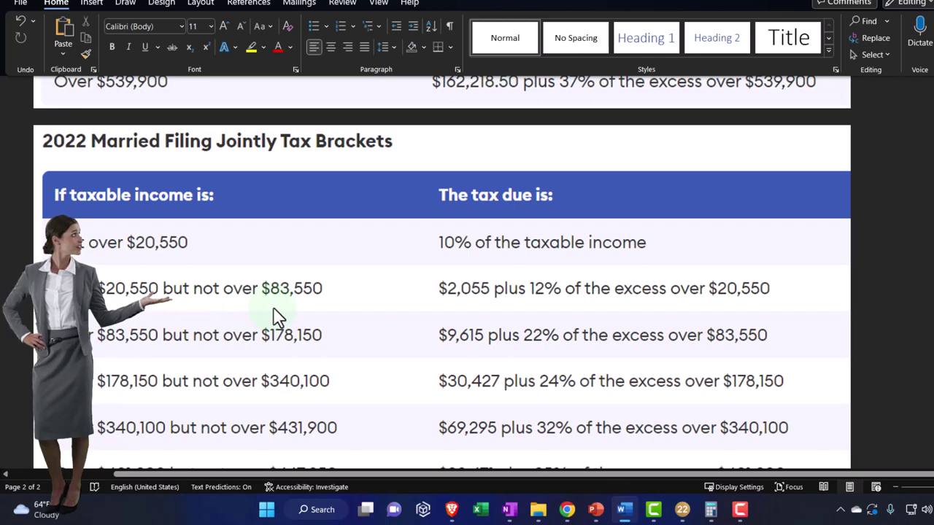
# Scroll through the Single Filer and Married Filing Jointly bracket tables in Word.
pyautogui.scroll(20, 273, 315)
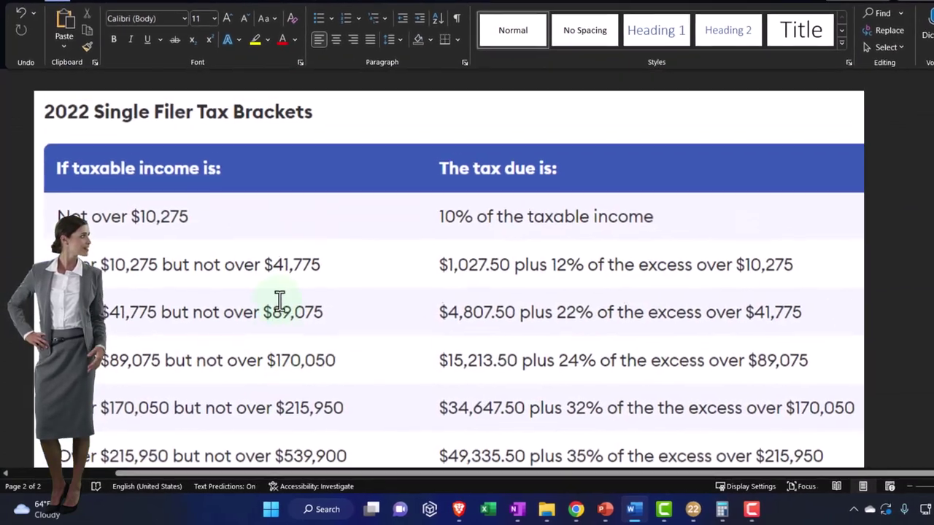
pyautogui.scroll(2, 279, 299)
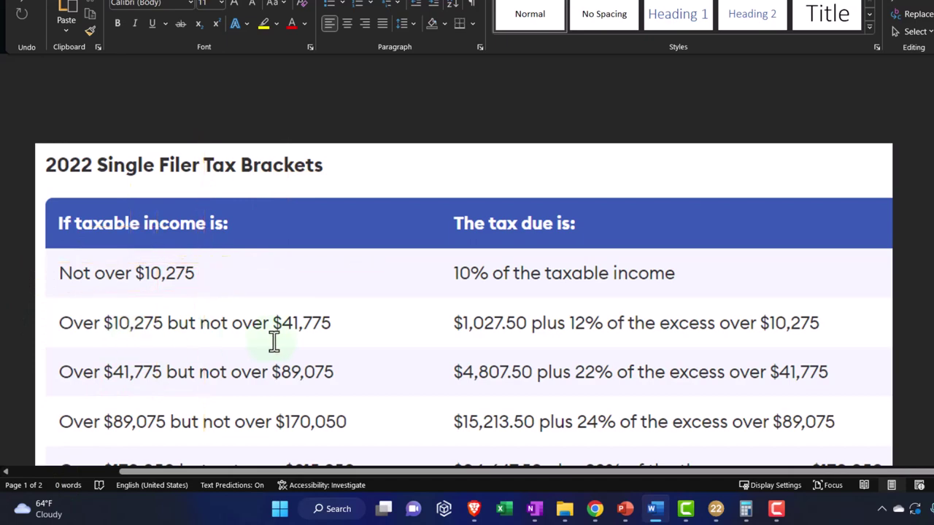
pyautogui.scroll(-5, 273, 342)
pyautogui.scroll(4, 273, 342)
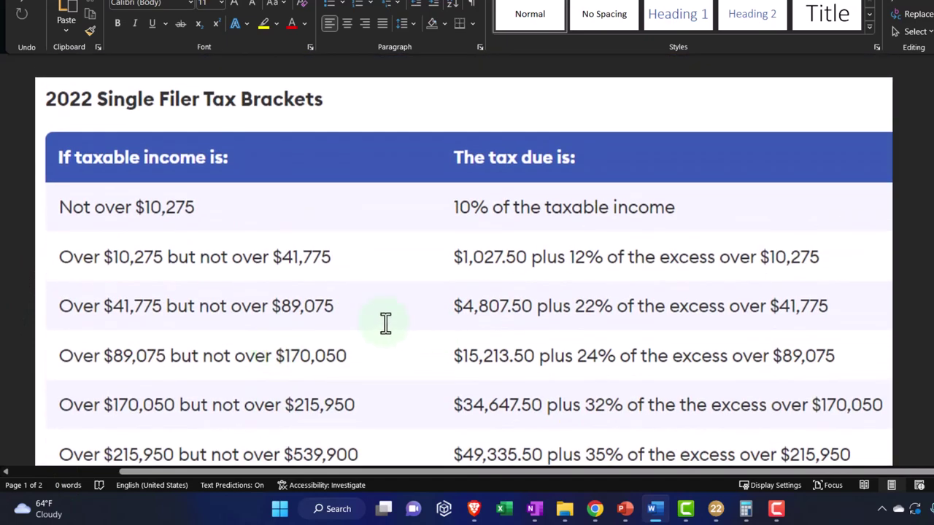
pyautogui.scroll(-6, 379, 324)
pyautogui.scroll(-10, 370, 326)
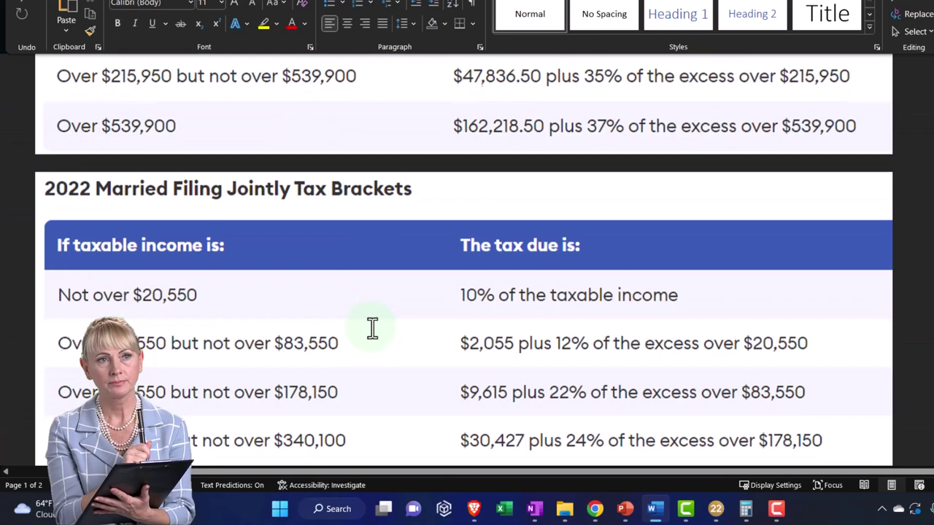
pyautogui.scroll(-3, 372, 328)
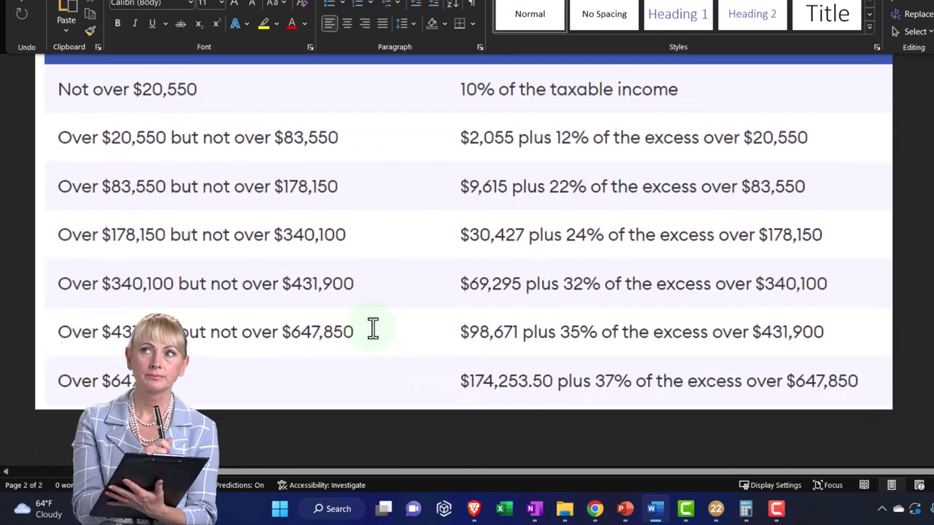
pyautogui.scroll(3, 372, 328)
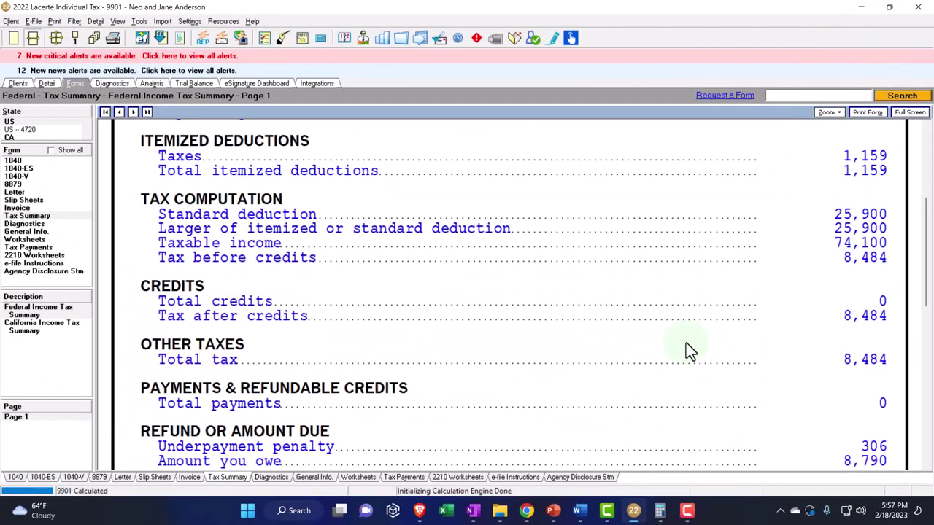
pyautogui.scroll(-6, 686, 342)
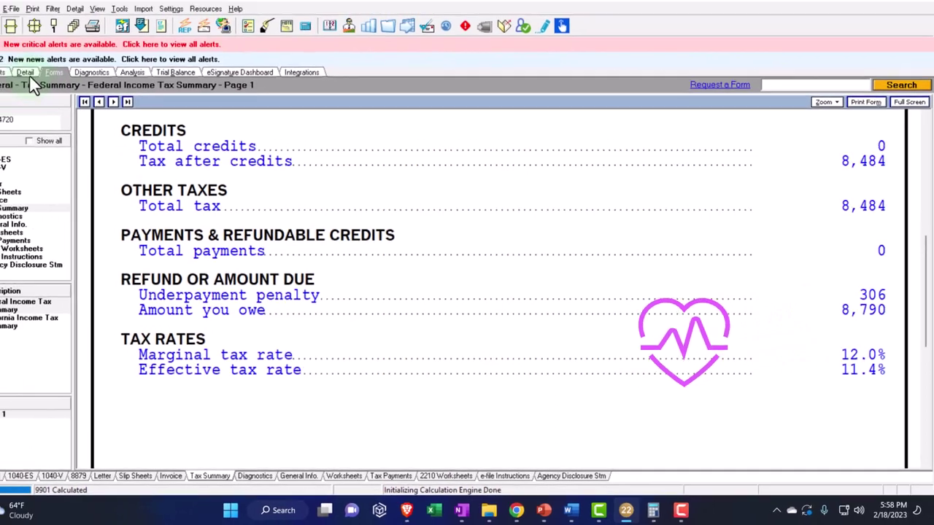
# Go back to data entry and open the Wages, Salaries, Tips input screen.
pyautogui.click(50, 85)
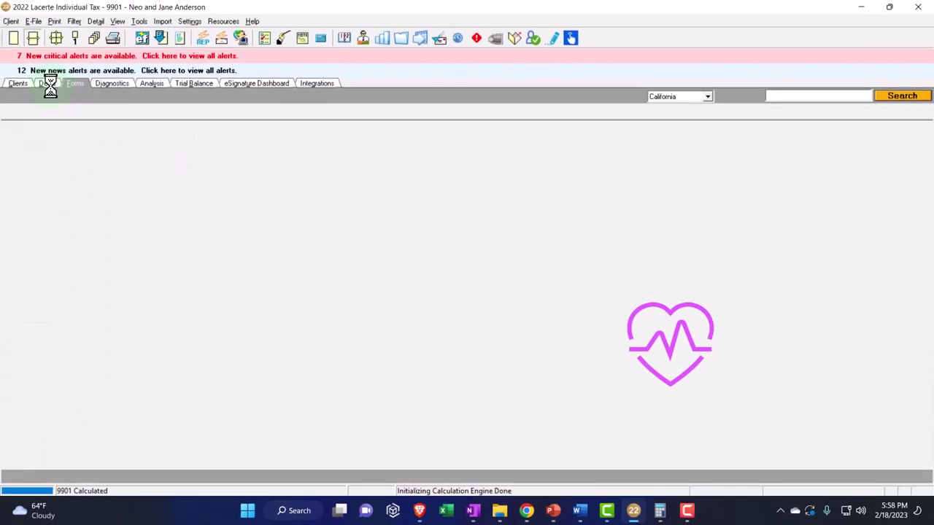
pyautogui.click(121, 113)
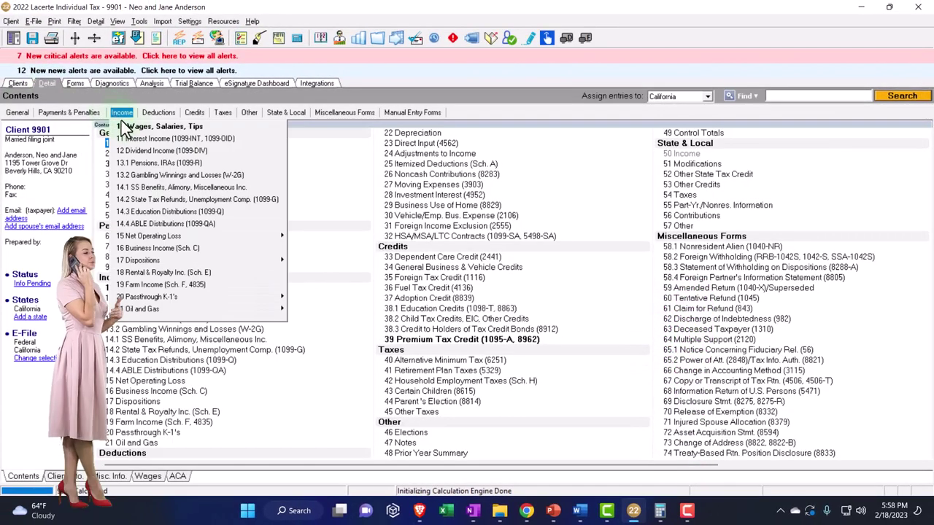
pyautogui.click(147, 129)
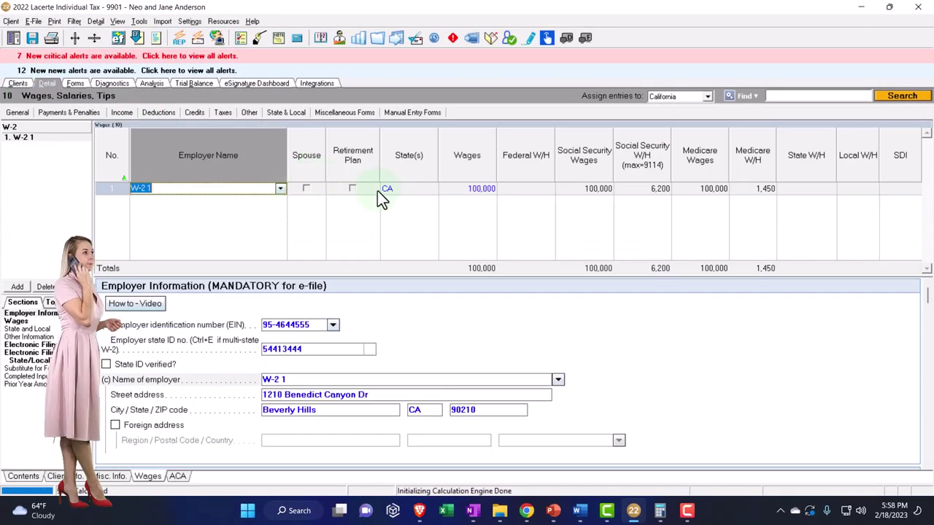
# Enter 200,000 as the W-2 wages, correcting a mistyped 20,000.
pyautogui.click(462, 191)
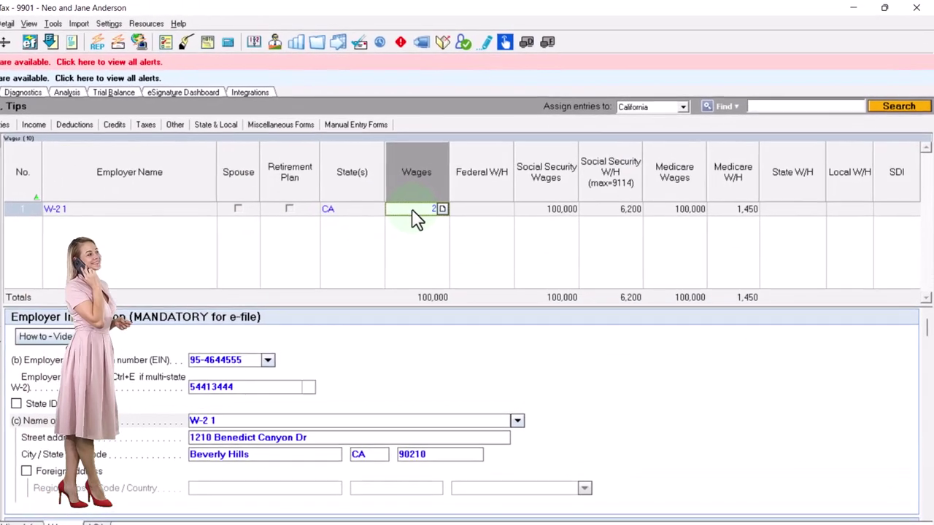
pyautogui.write('20,0')
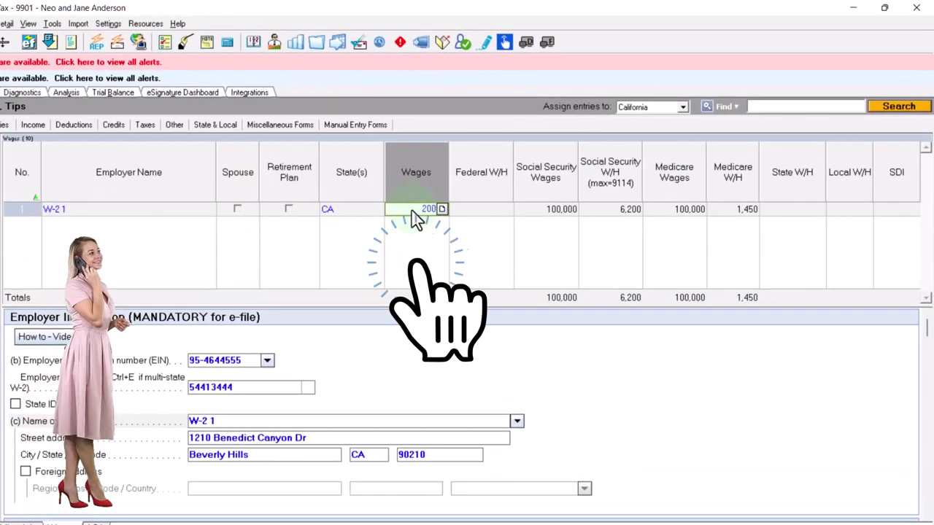
pyautogui.write('00')
pyautogui.press('Tab')
pyautogui.hotkey('shift', 'Tab')
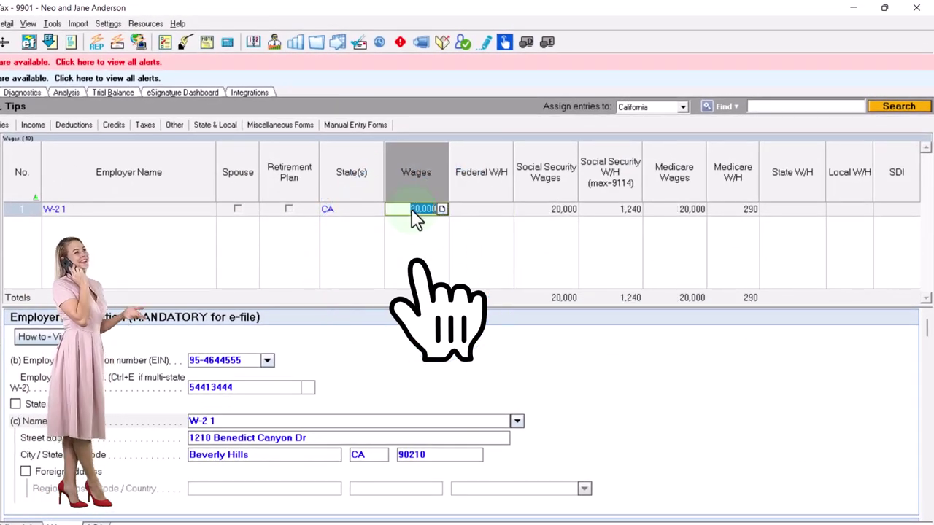
pyautogui.write('200000')
pyautogui.press('Tab')
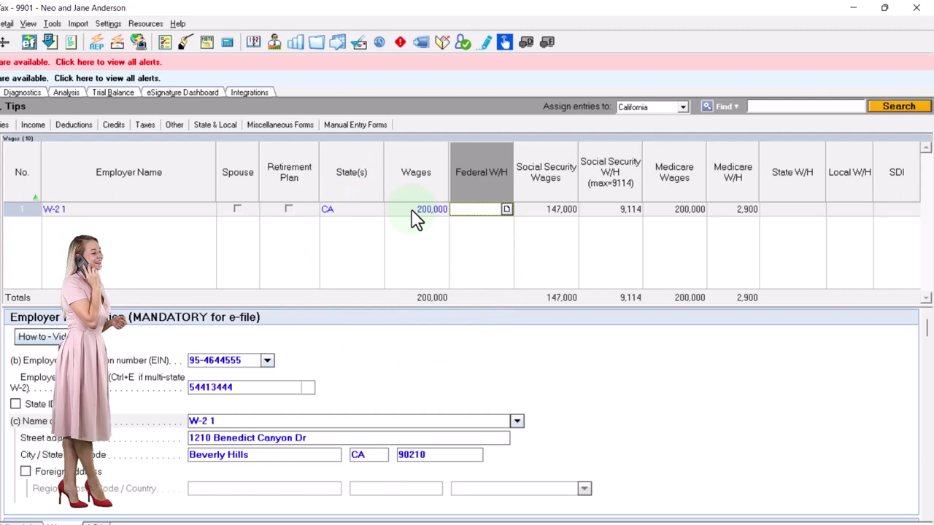
# Check the tax summary's 22.0% marginal and 17.0% effective rates against the Word bracket table.
pyautogui.click(69, 84)
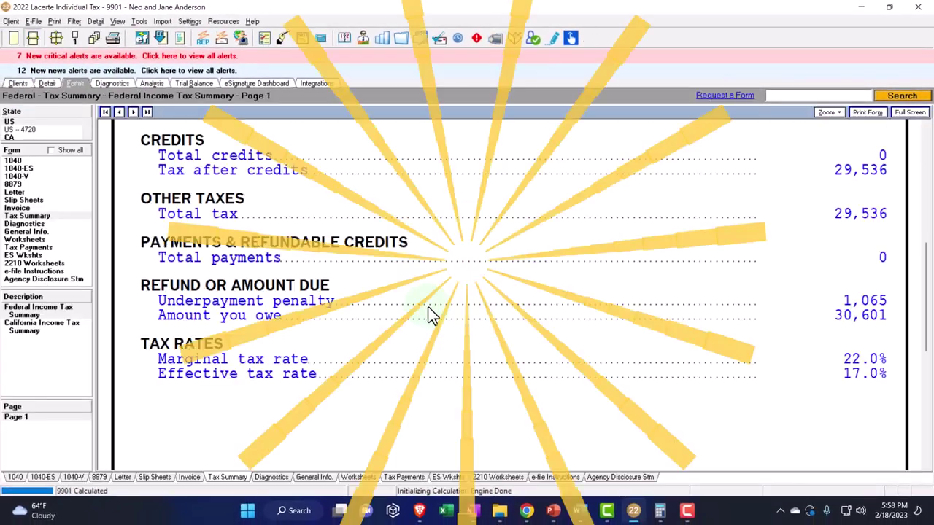
pyautogui.scroll(5, 527, 342)
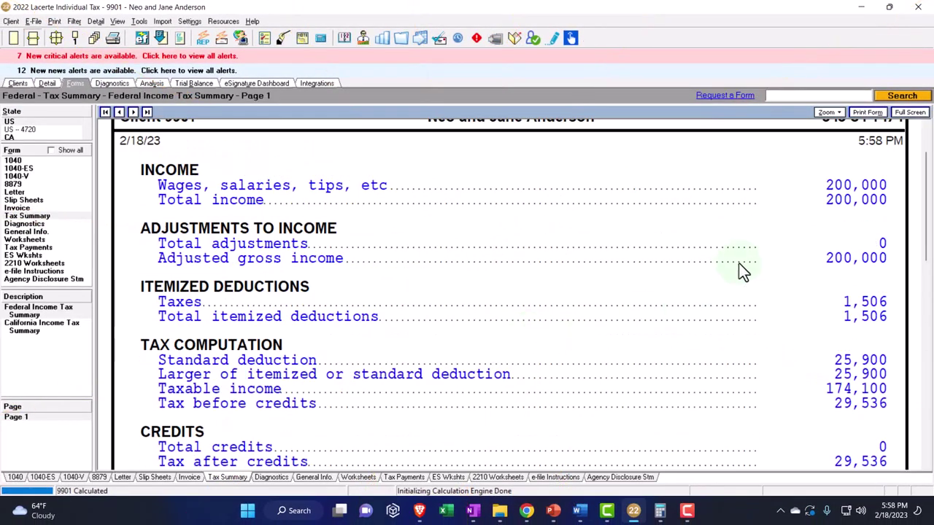
pyautogui.scroll(-2, 785, 232)
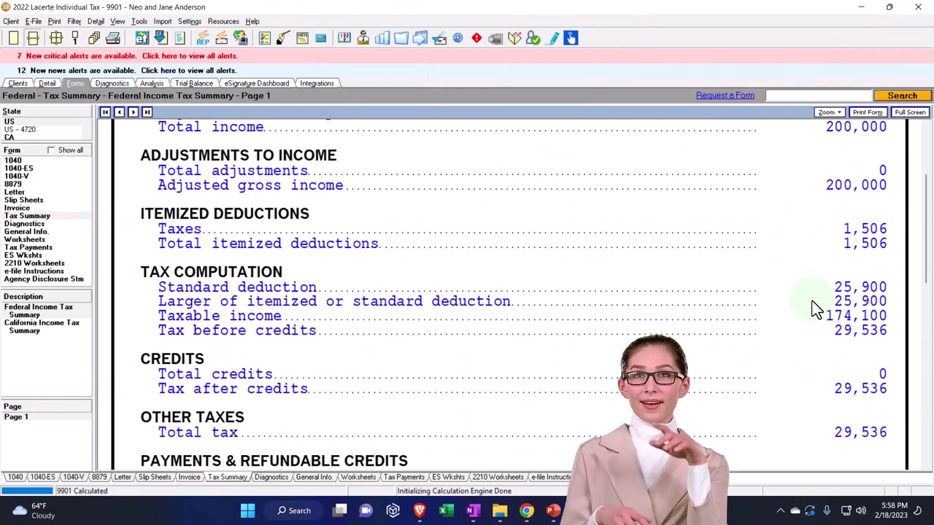
pyautogui.scroll(-4, 812, 302)
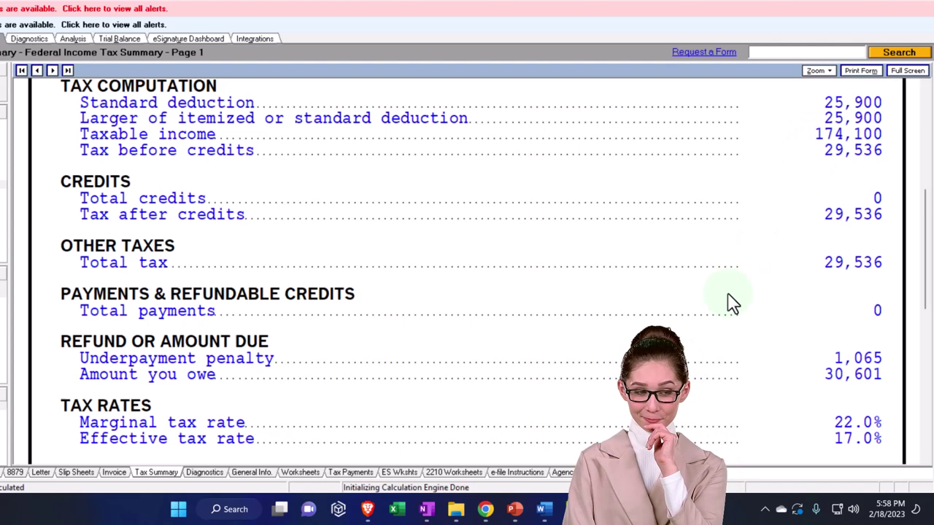
pyautogui.scroll(-2, 732, 301)
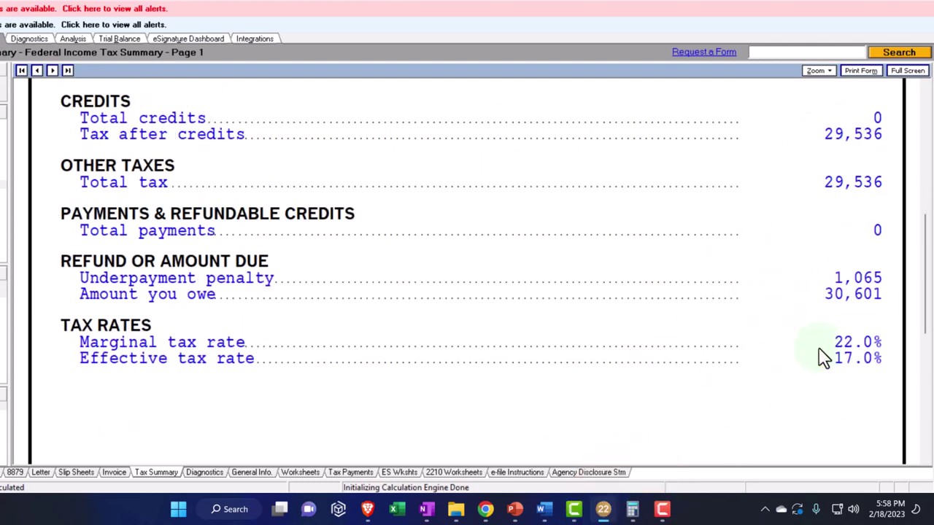
pyautogui.scroll(2, 826, 369)
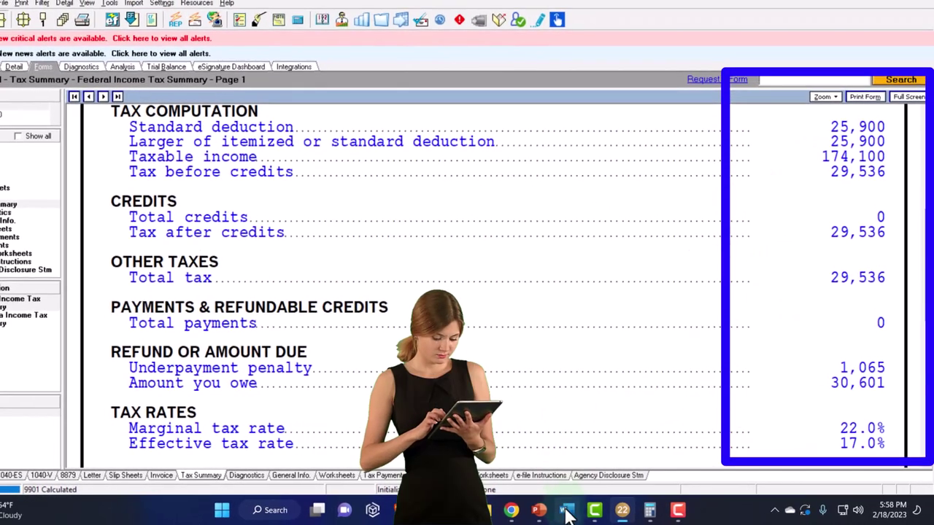
pyautogui.click(544, 509)
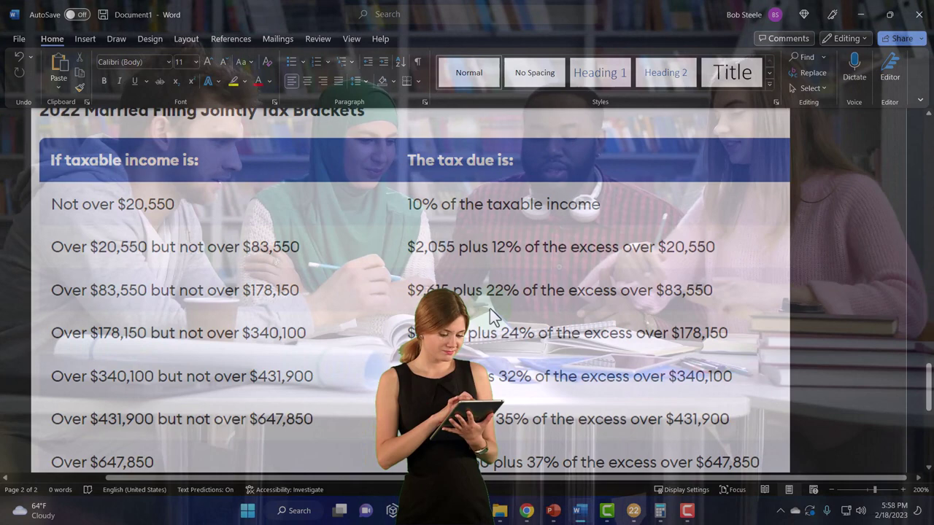
pyautogui.click(639, 516)
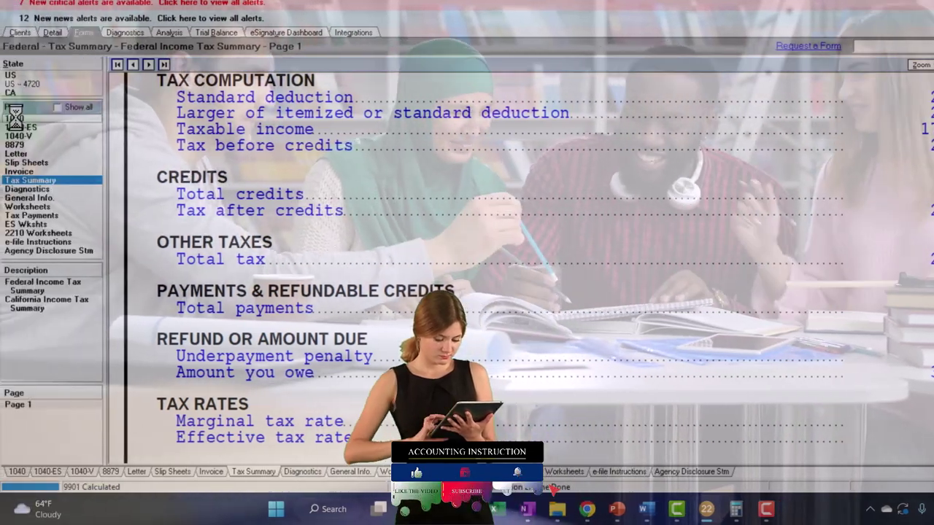
# Open the line 16 Tax Computation Worksheet on Form 1040 page 2: 174,100 at 22.0% minus 8,766.
pyautogui.click(14, 134)
pyautogui.scroll(-5, 766, 274)
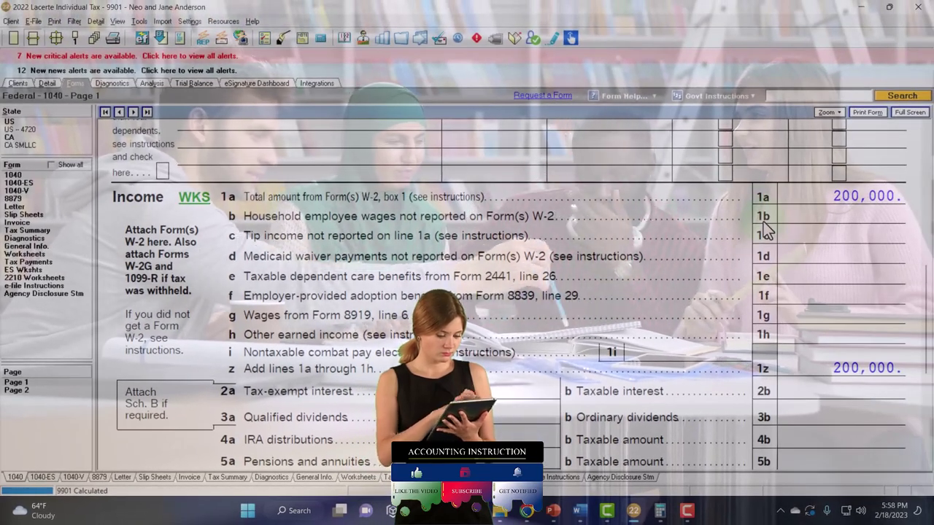
pyautogui.scroll(-3, 766, 230)
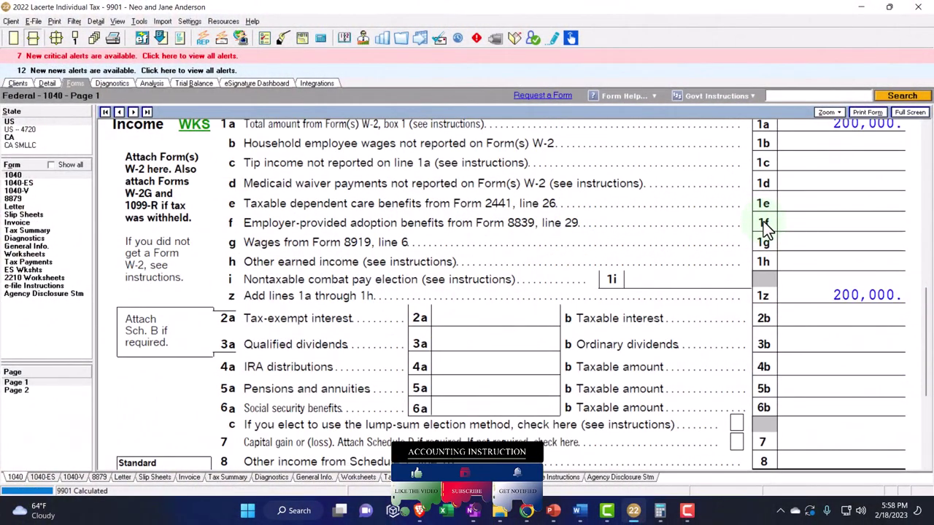
pyautogui.scroll(-8, 766, 227)
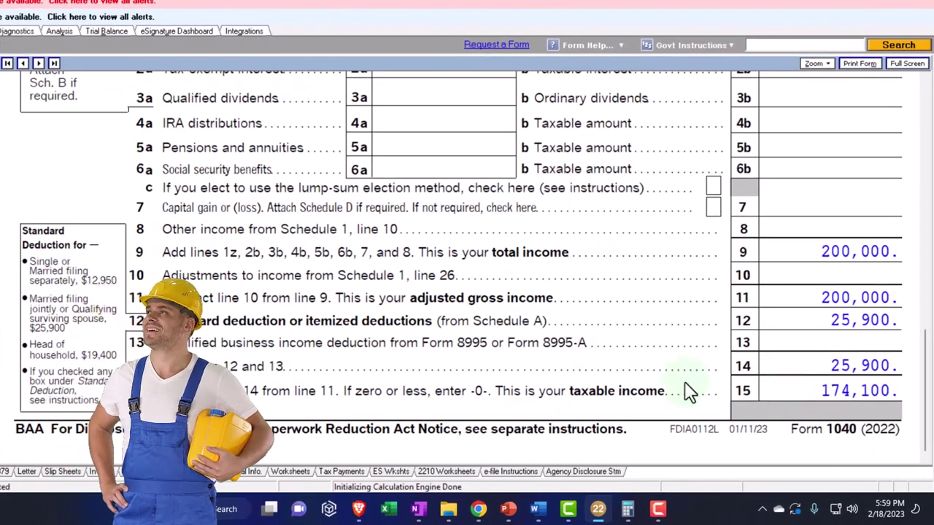
pyautogui.click(33, 376)
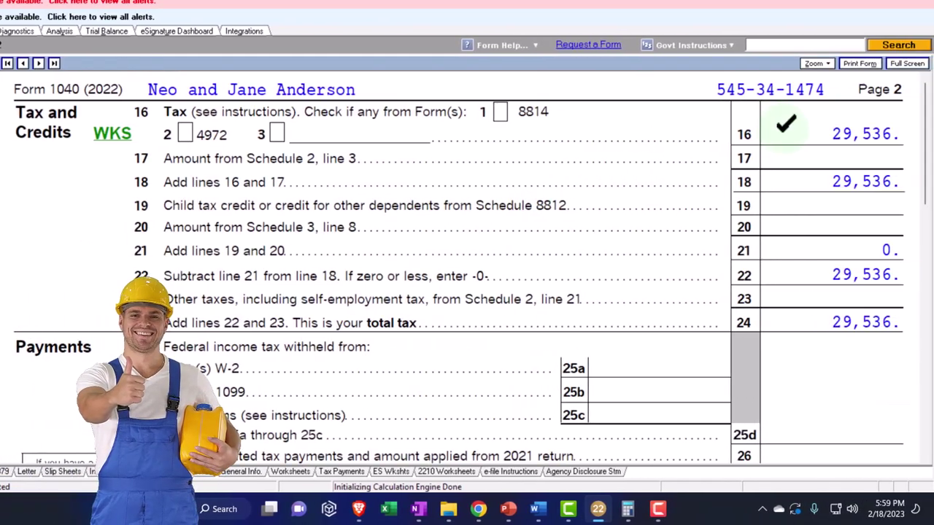
pyautogui.click(118, 136)
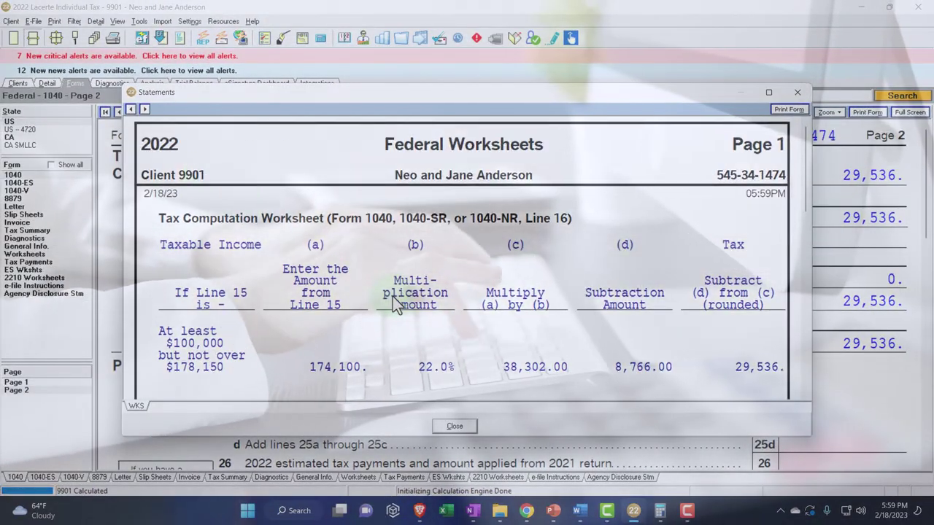
# Close the Tax Computation Worksheet, leaving Form 1040 page 2 with 29,536 total tax.
pyautogui.scroll(-3, 392, 299)
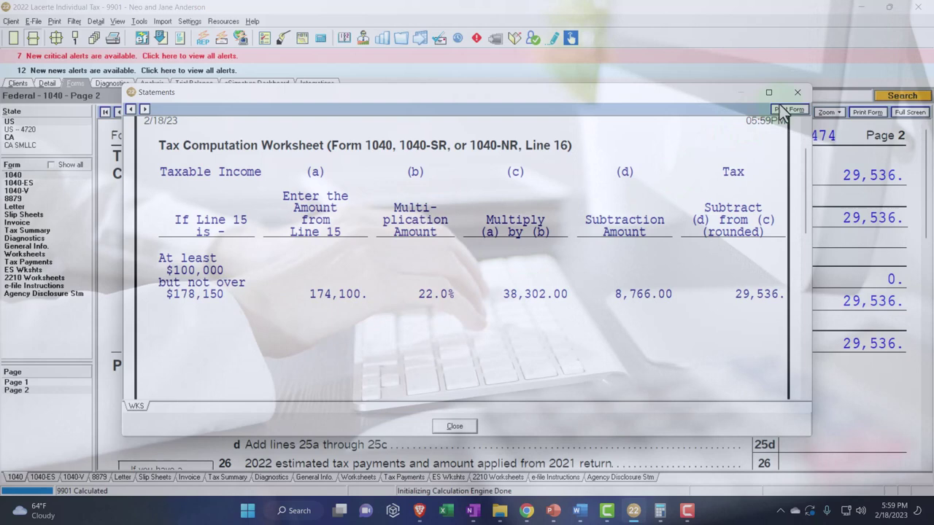
pyautogui.click(795, 94)
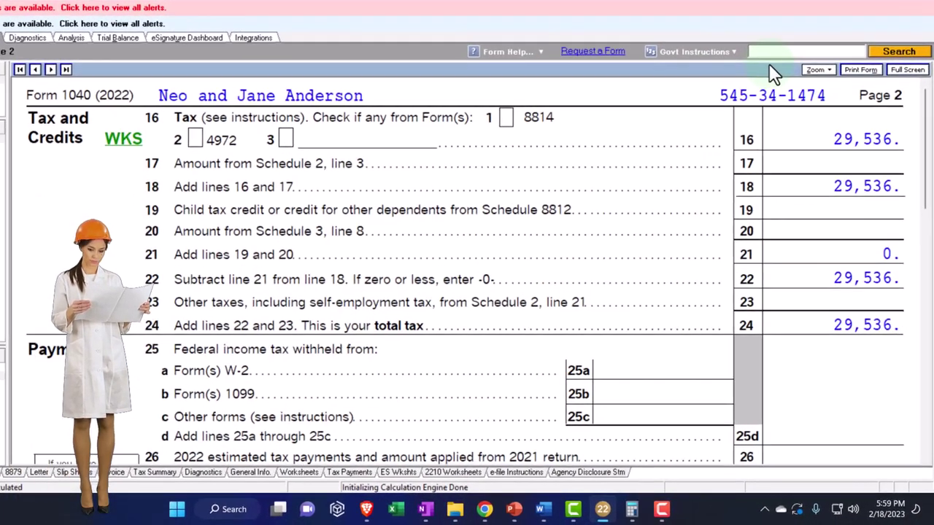
pyautogui.click(544, 507)
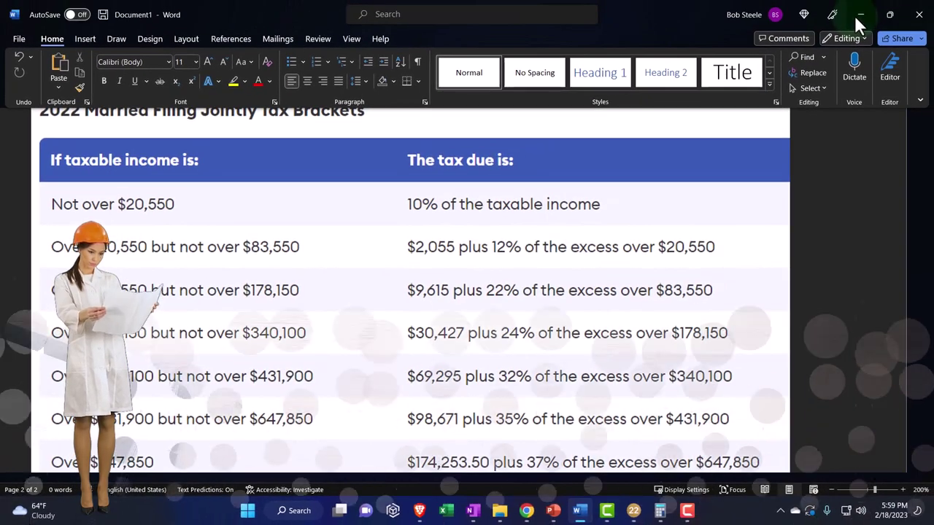
pyautogui.click(859, 16)
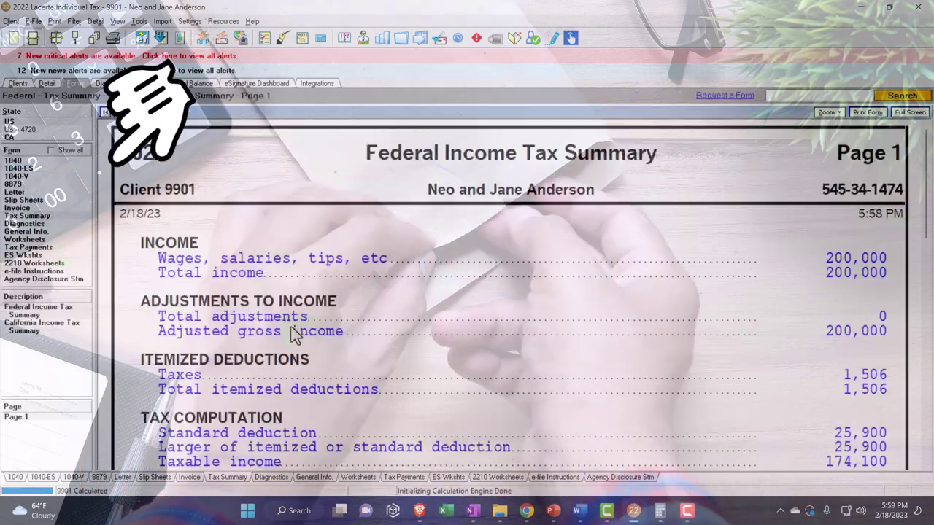
# Scroll the tax summary to Tax Rates: 30,601 owed, 22.0% marginal, 17.0% effective.
pyautogui.scroll(-8, 313, 334)
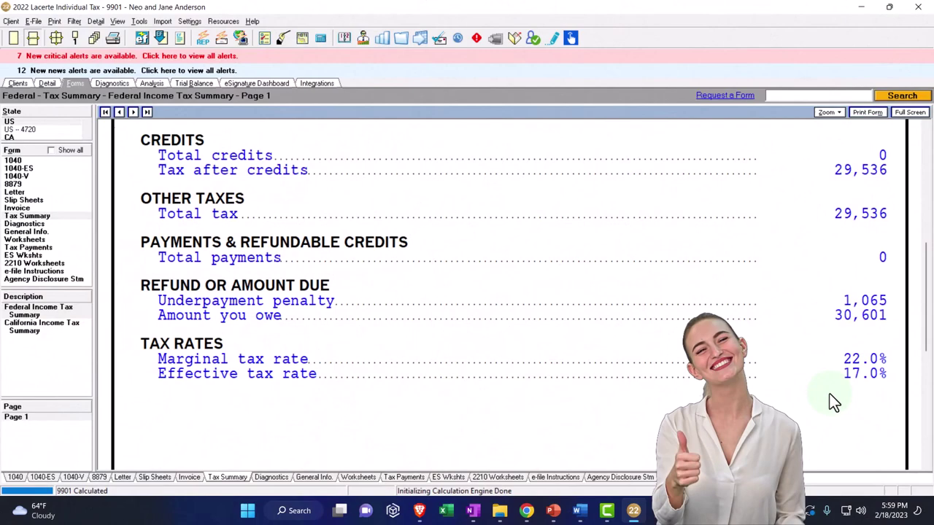
pyautogui.scroll(10, 829, 393)
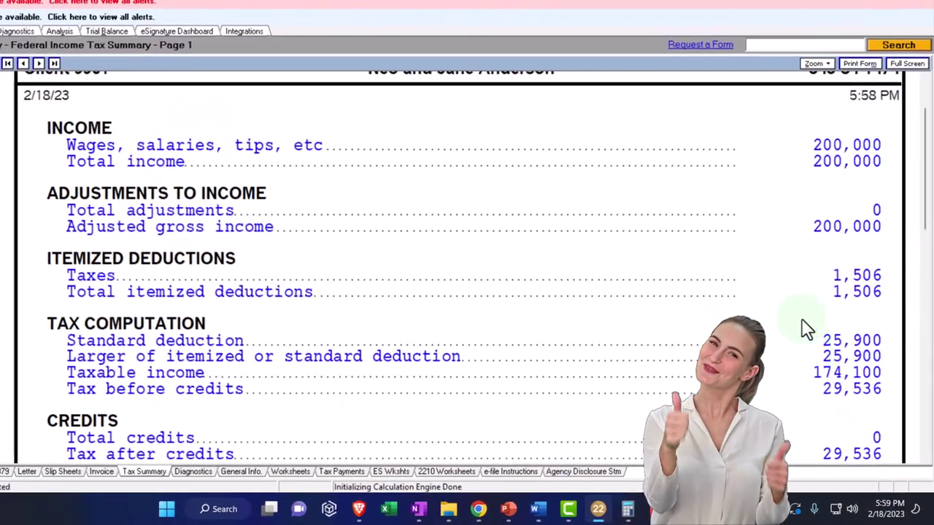
pyautogui.click(800, 198)
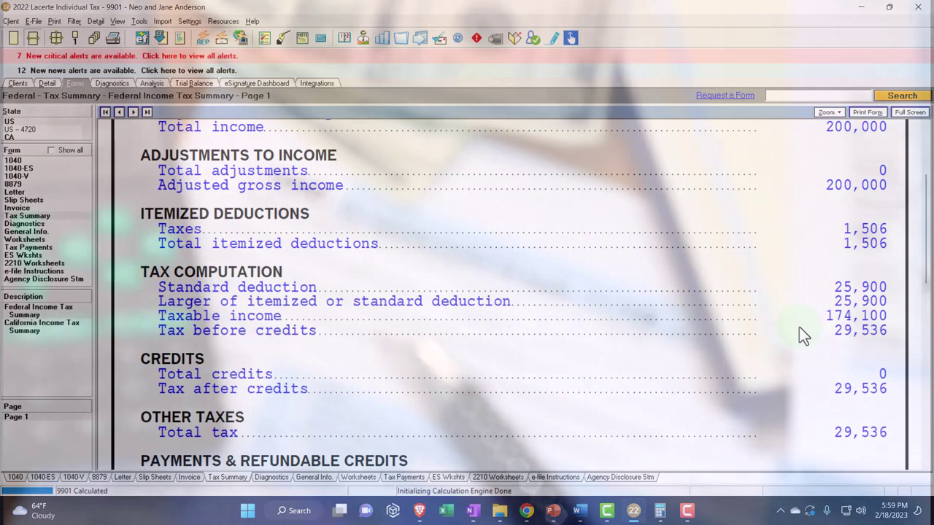
pyautogui.scroll(-2, 798, 336)
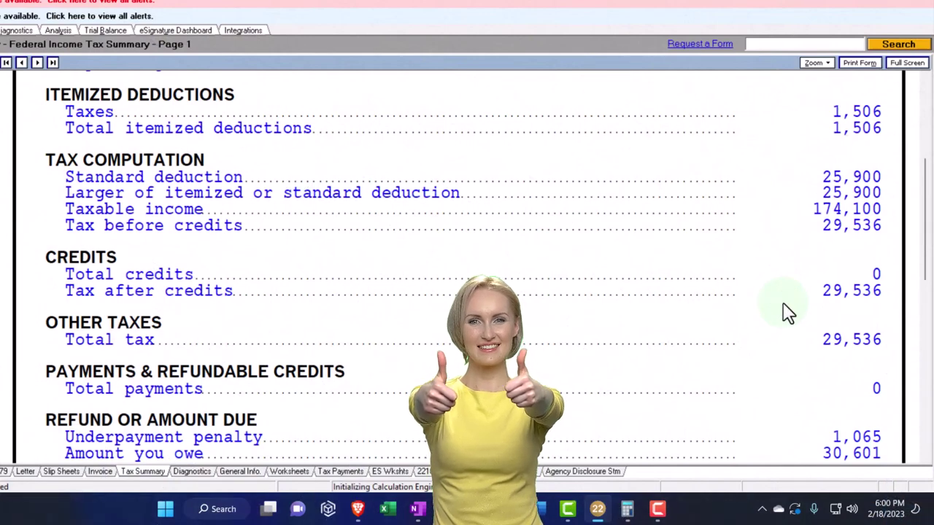
pyautogui.scroll(-5, 787, 312)
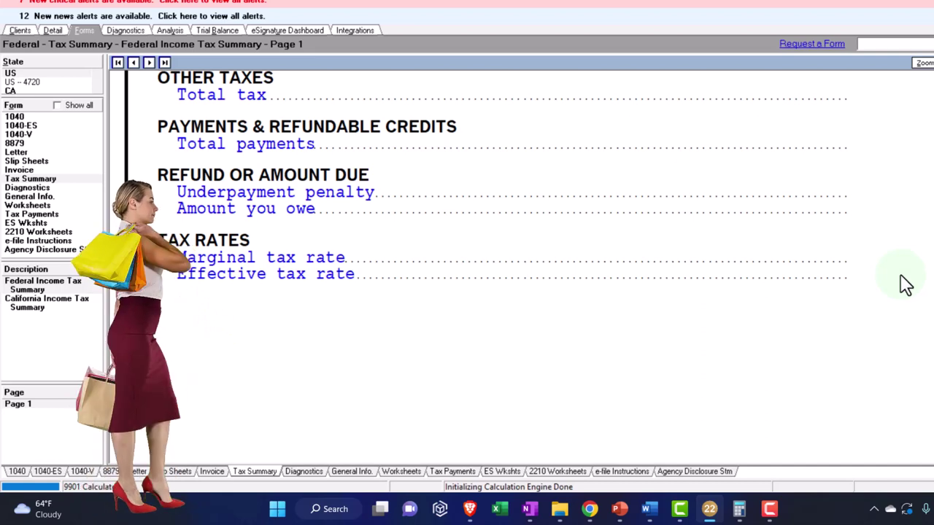
pyautogui.click(904, 285)
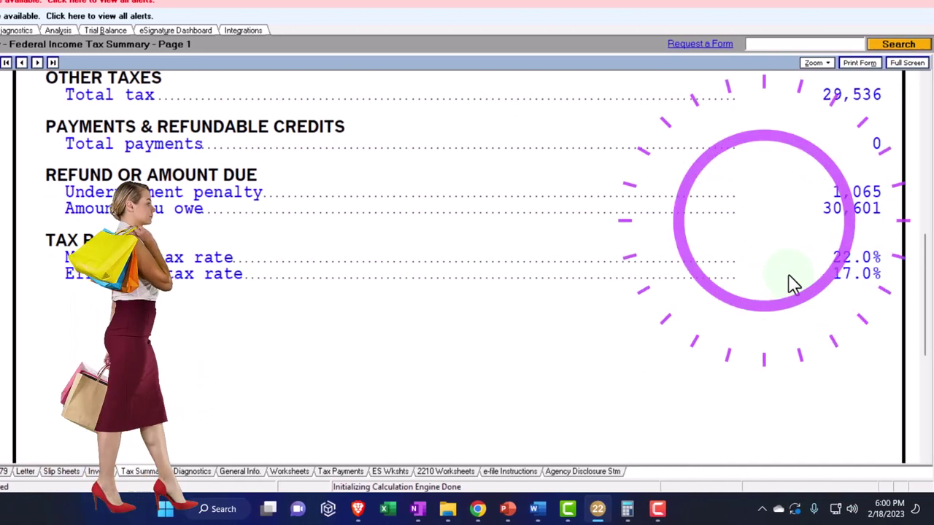